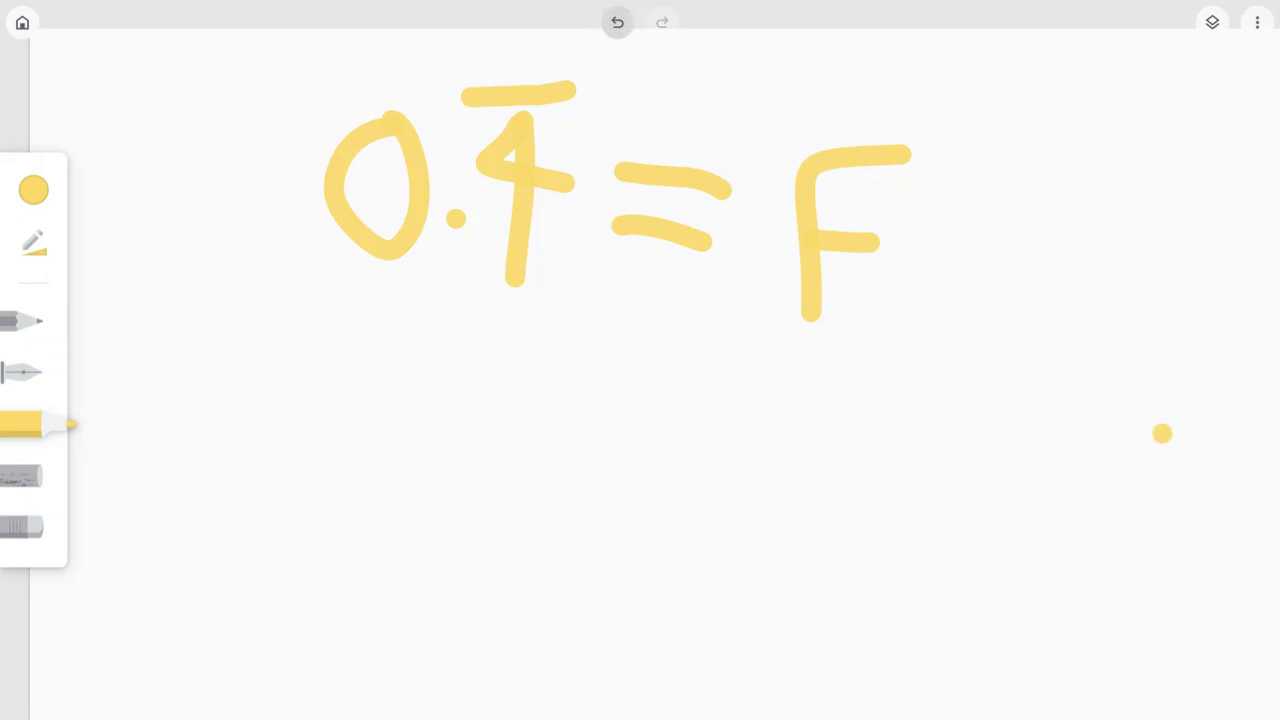
Undo the stray yellow mark beside the 0.4 = F heading.
{"action": "left_click", "coordinate": [617, 22]}
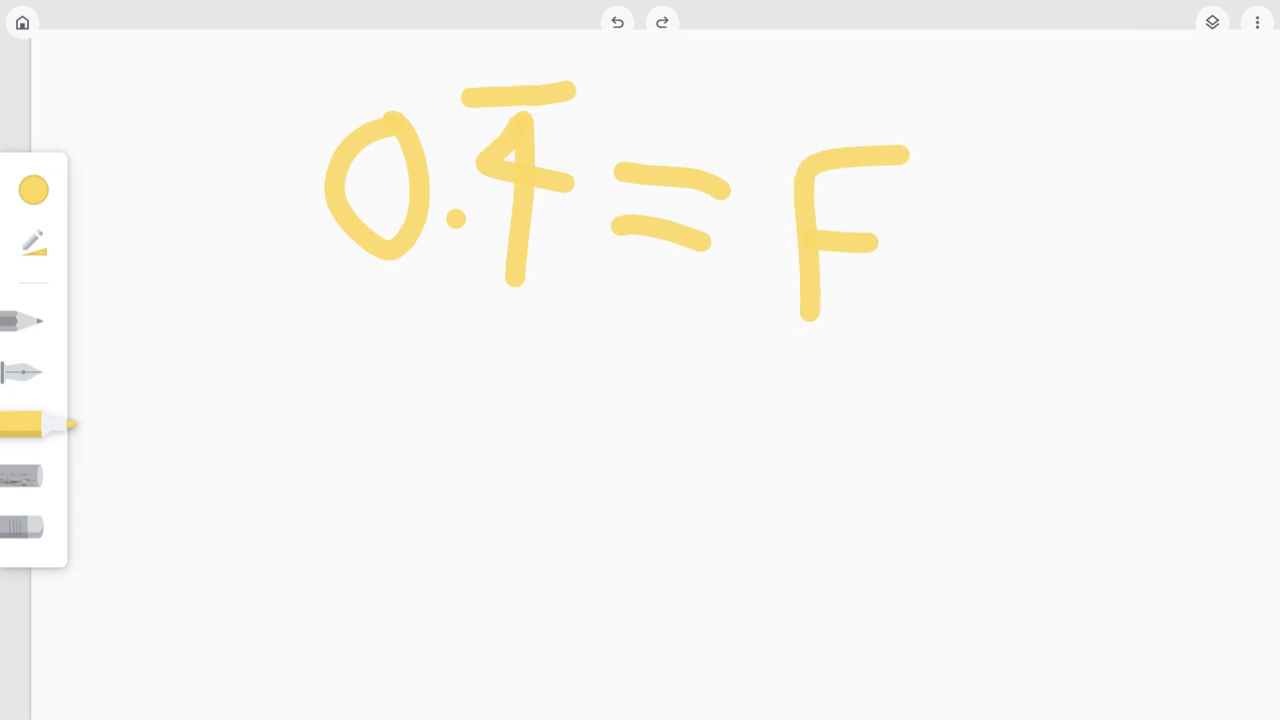
{"action": "scroll", "coordinate": [600, 160], "scroll_direction": "down", "scroll_amount": 3}
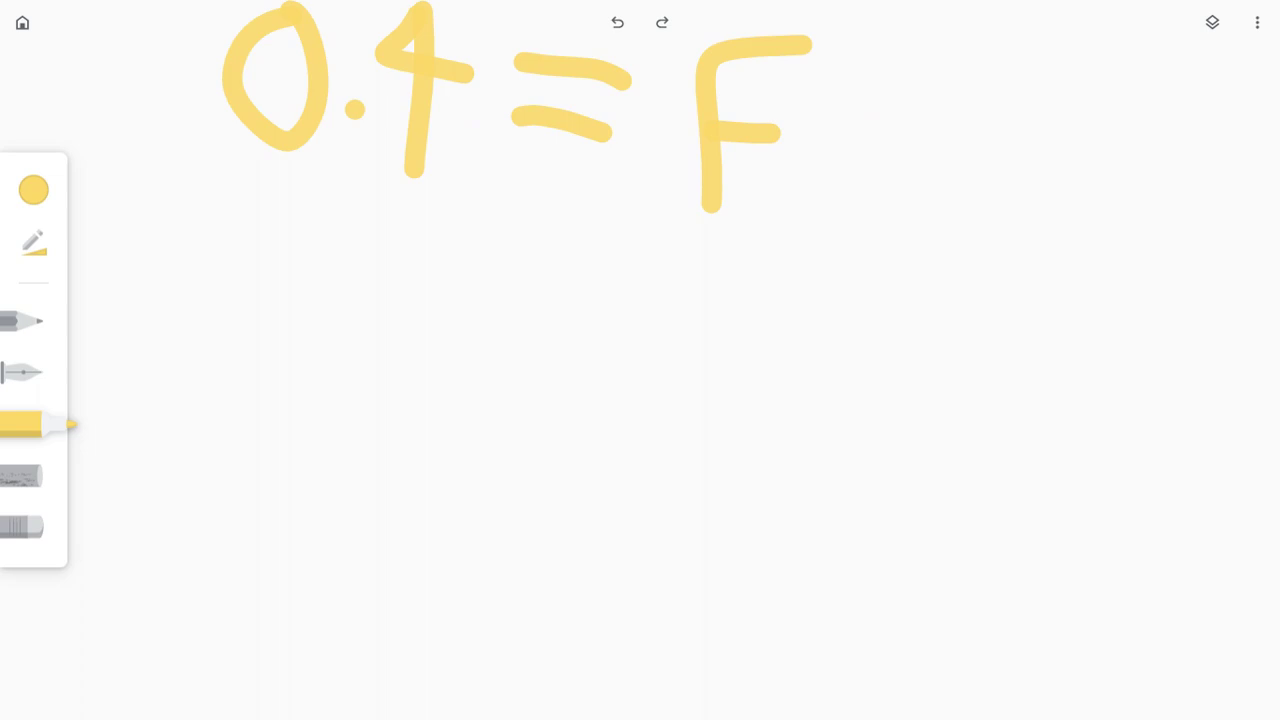
Draw a long vertical yellow dividing line down from beneath the equals sign.
{"action": "left_click_drag", "start_coordinate": [560, 155], "coordinate": [580, 500]}
{"action": "scroll", "coordinate": [550, 440], "scroll_direction": "down", "scroll_amount": 1}
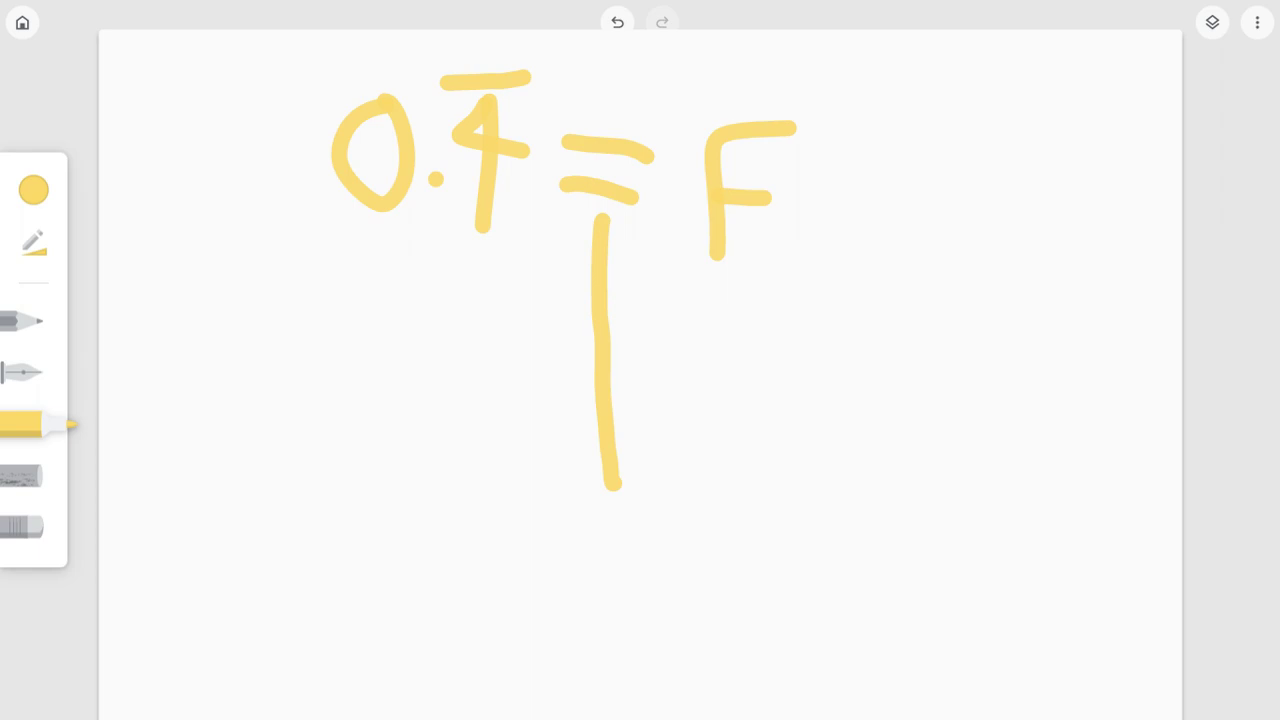
{"action": "scroll", "coordinate": [348, 48], "scroll_direction": "up", "scroll_amount": 5}
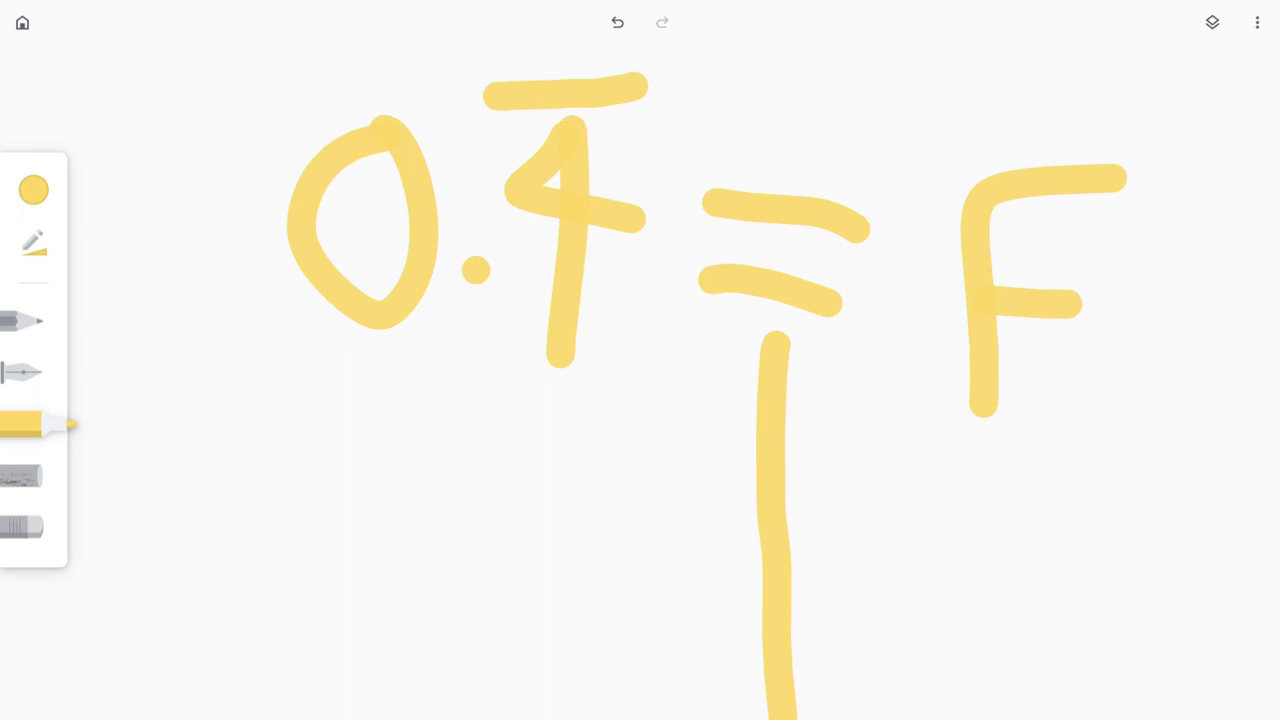
{"action": "scroll", "coordinate": [640, 360], "scroll_direction": "down", "scroll_amount": 5}
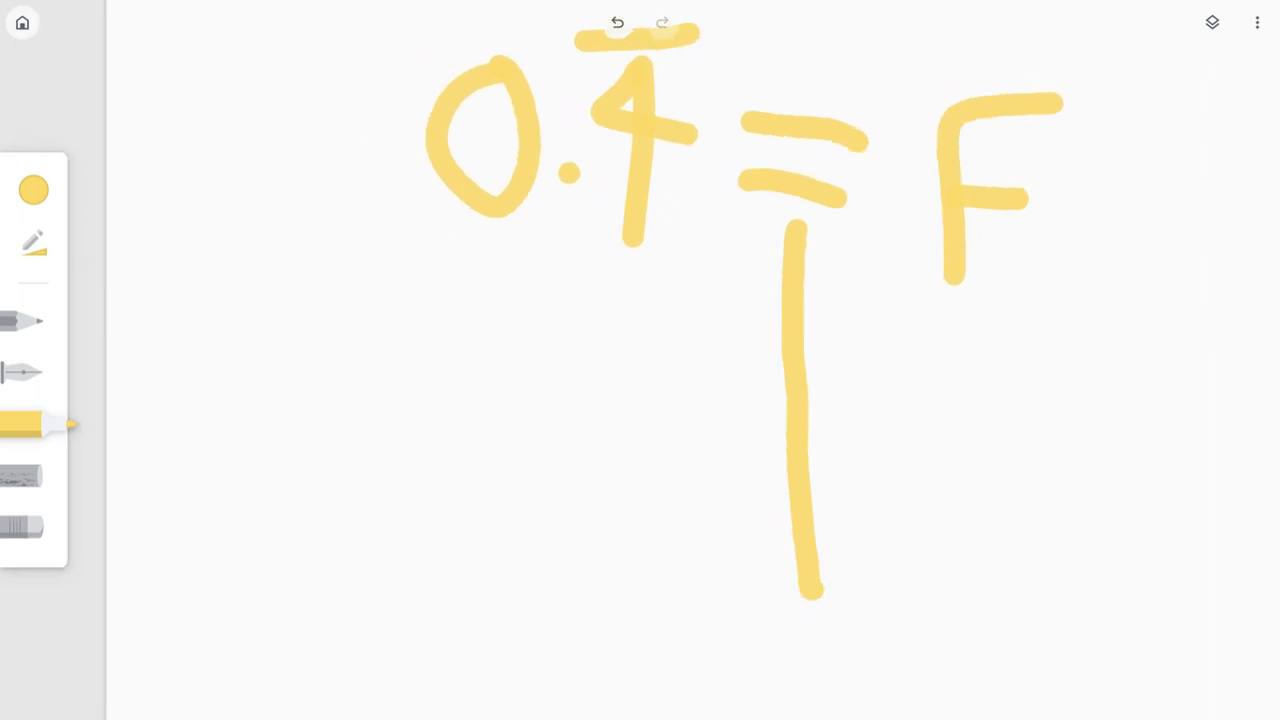
{"action": "scroll", "coordinate": [640, 360], "scroll_direction": "down", "scroll_amount": 2}
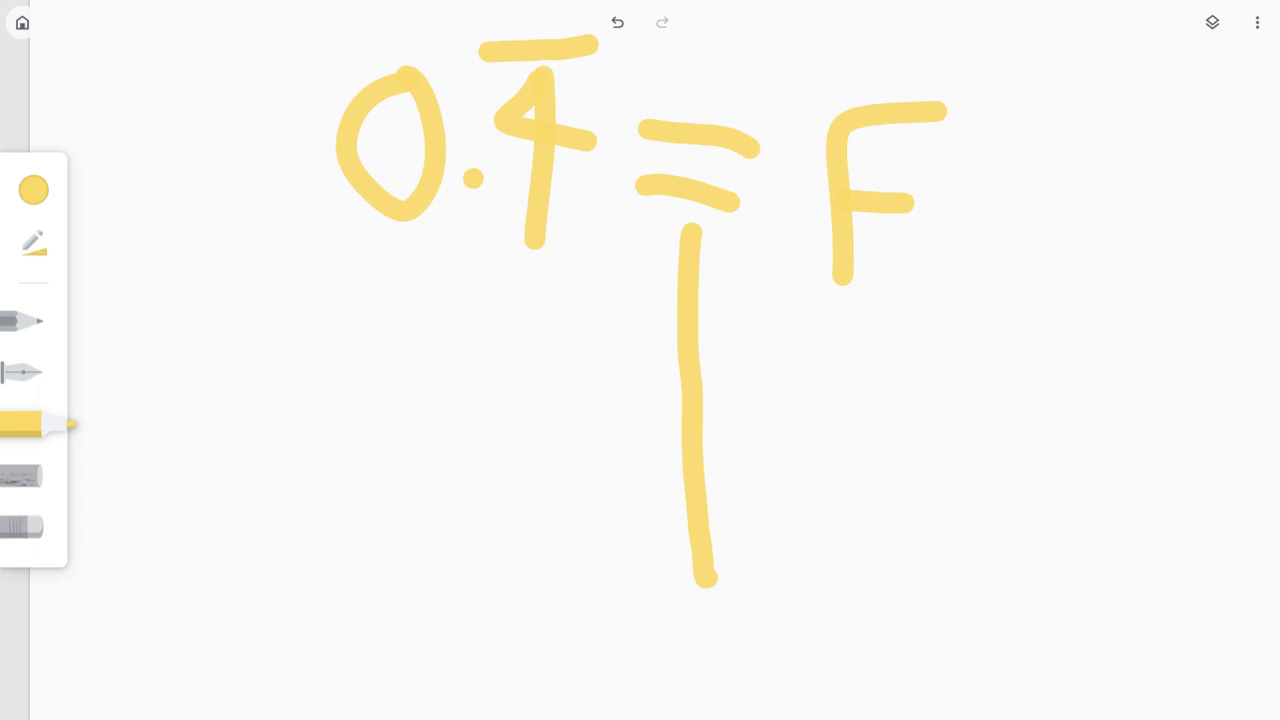
Handwrite ×10 under the right-hand F column.
{"action": "left_click_drag", "start_coordinate": [795, 368], "coordinate": [712, 427]}
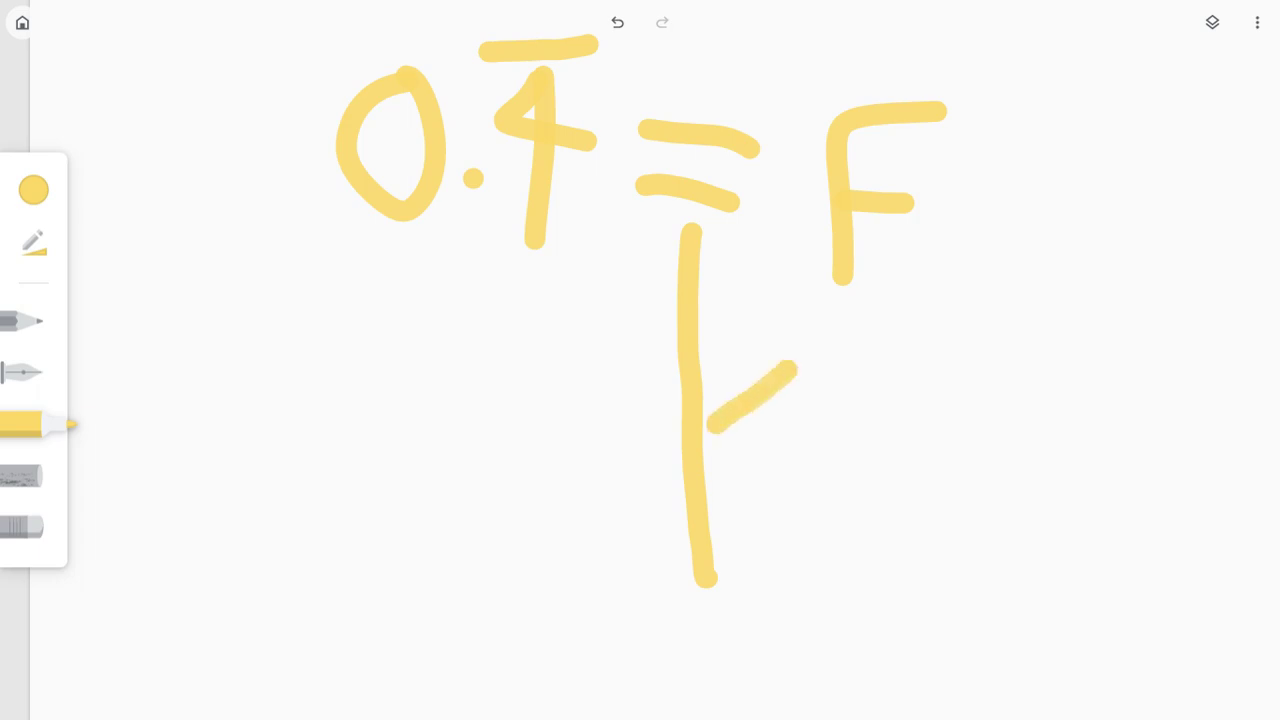
{"action": "left_click_drag", "start_coordinate": [748, 344], "coordinate": [794, 444]}
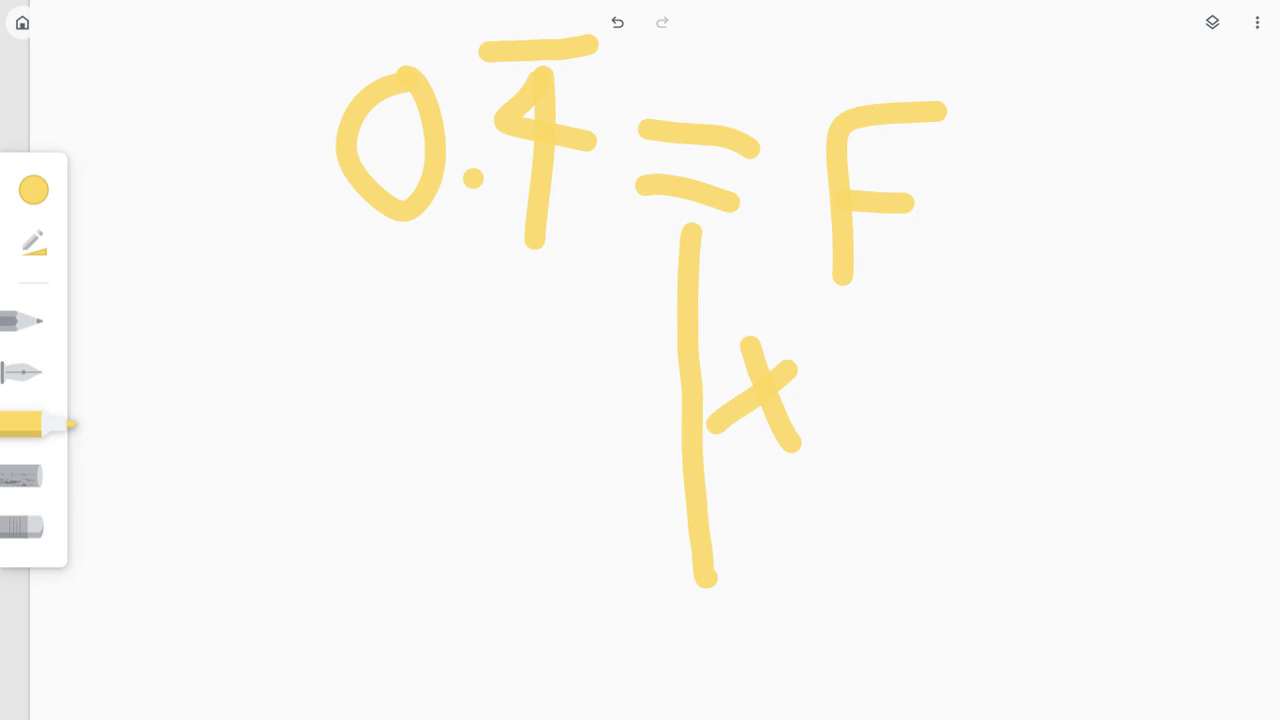
{"action": "left_click_drag", "start_coordinate": [848, 330], "coordinate": [855, 488]}
{"action": "mouse_move", "coordinate": [960, 358]}
{"action": "left_mouse_down"}
{"action": "mouse_move", "coordinate": [884, 394]}
{"action": "mouse_move", "coordinate": [975, 425]}
{"action": "mouse_move", "coordinate": [962, 362]}
{"action": "left_mouse_up"}
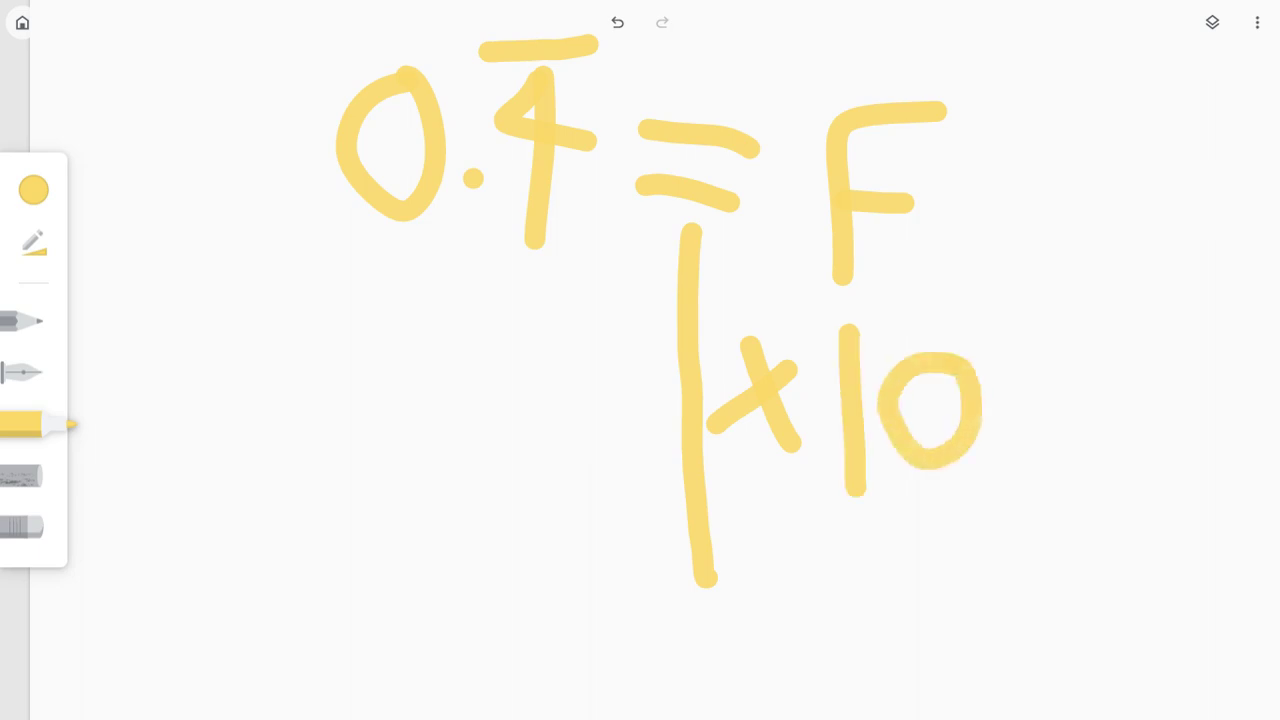
Start the ×10 under 0.4 on the left, and undo a stray 1 before the F.
{"action": "left_click_drag", "start_coordinate": [396, 344], "coordinate": [344, 408]}
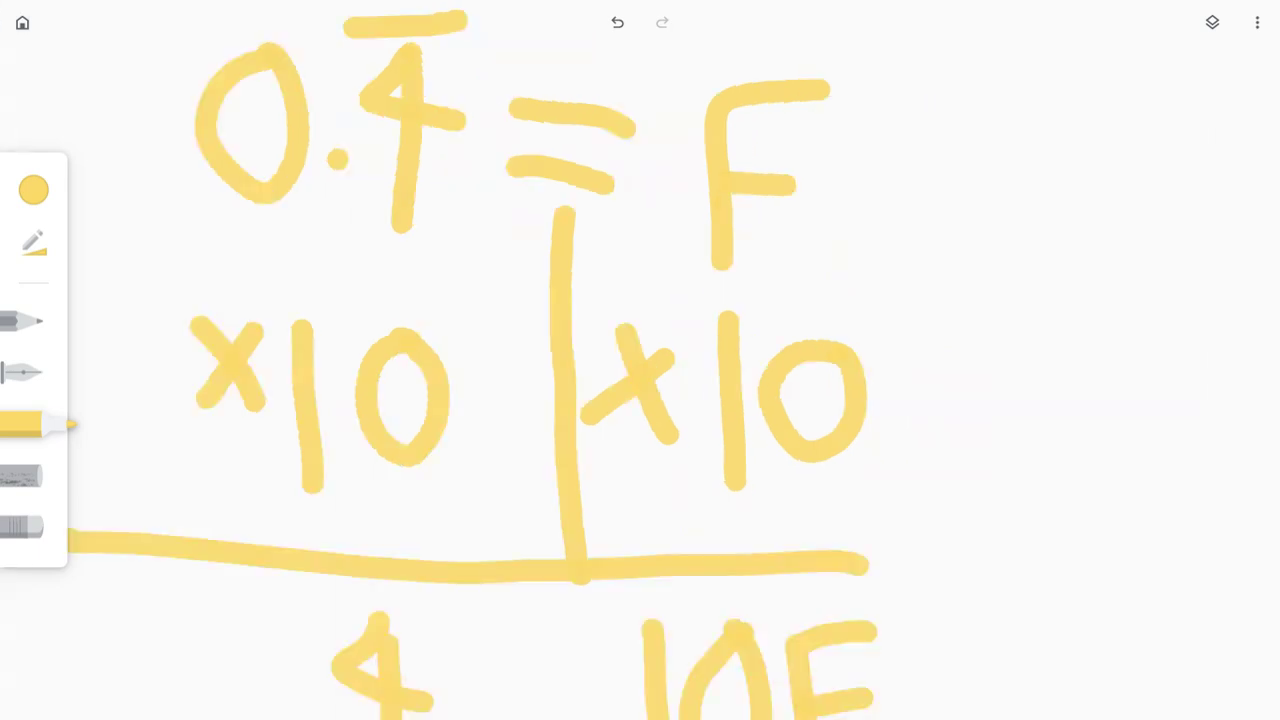
{"action": "left_click_drag", "start_coordinate": [668, 70], "coordinate": [668, 240]}
{"action": "key", "text": "ctrl+z"}
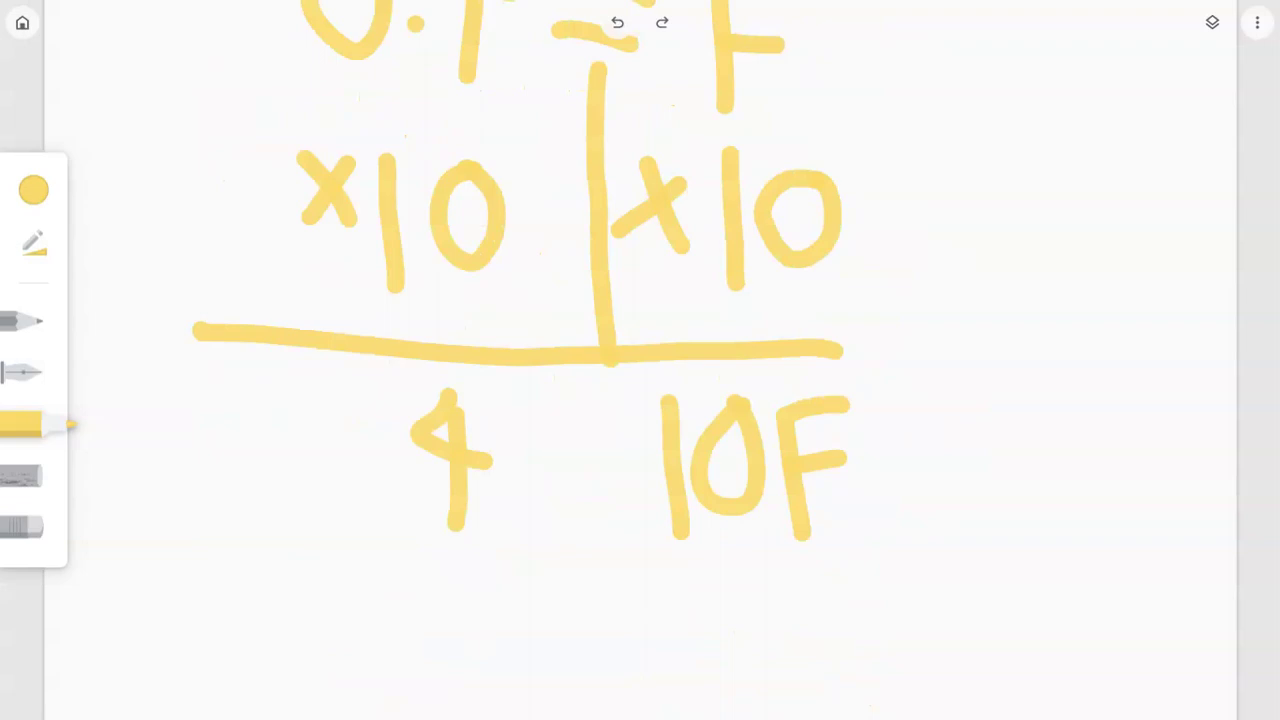
Turn the left result into 4.4 and write −F under 10F.
{"action": "left_click", "coordinate": [407, 493]}
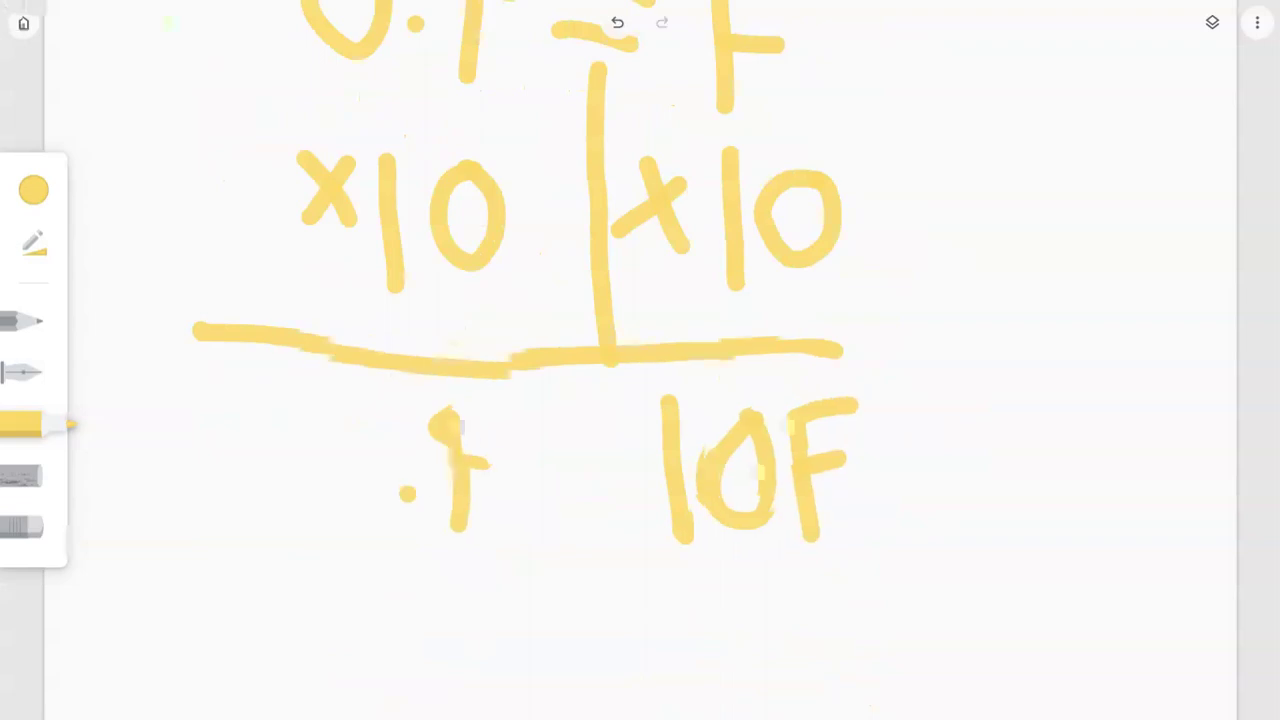
{"action": "left_click_drag", "start_coordinate": [370, 380], "coordinate": [372, 512]}
{"action": "mouse_move", "coordinate": [328, 450]}
{"action": "left_mouse_down"}
{"action": "mouse_move", "coordinate": [398, 452]}
{"action": "mouse_move", "coordinate": [366, 368]}
{"action": "left_mouse_up"}
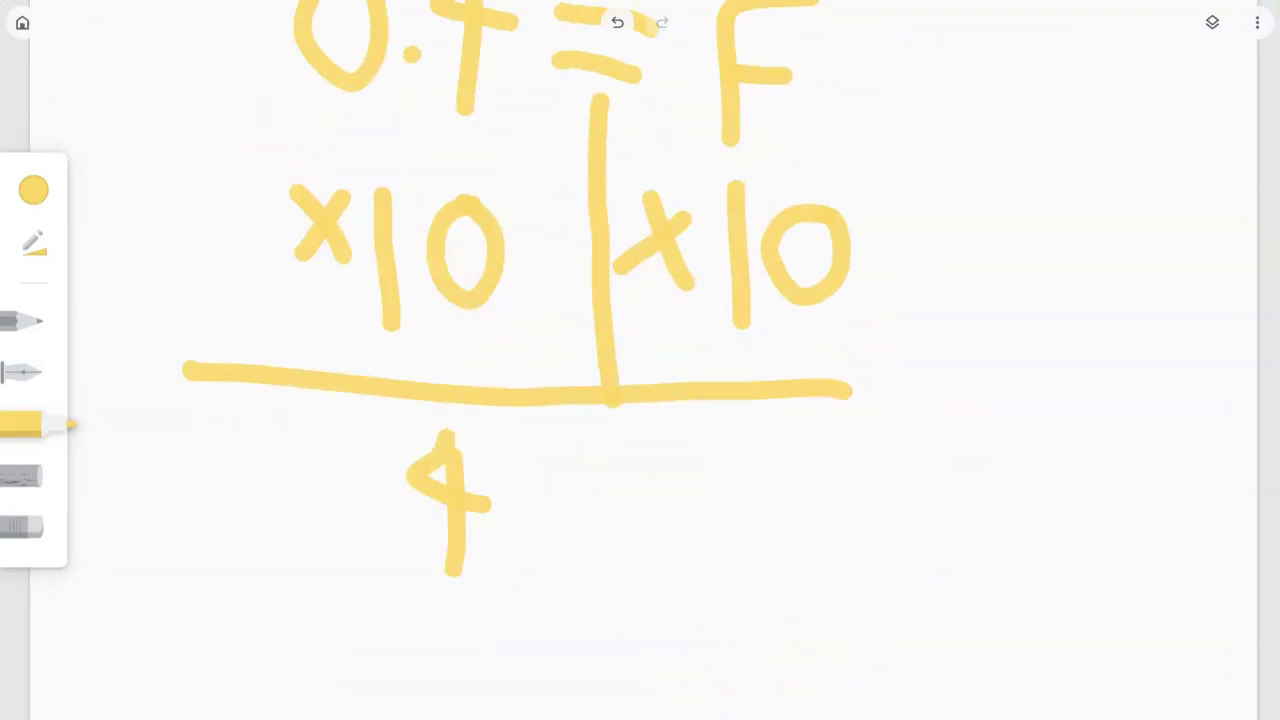
{"action": "left_click_drag", "start_coordinate": [673, 440], "coordinate": [686, 578]}
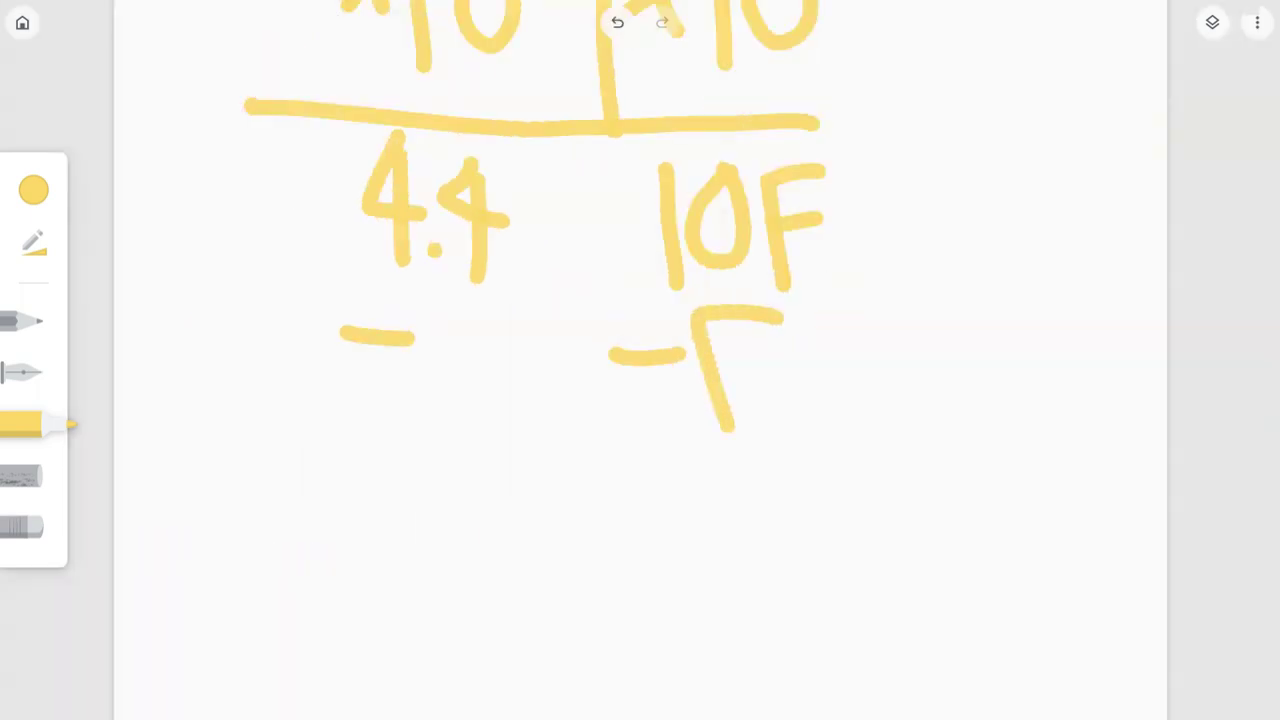
{"action": "left_click_drag", "start_coordinate": [716, 368], "coordinate": [774, 358]}
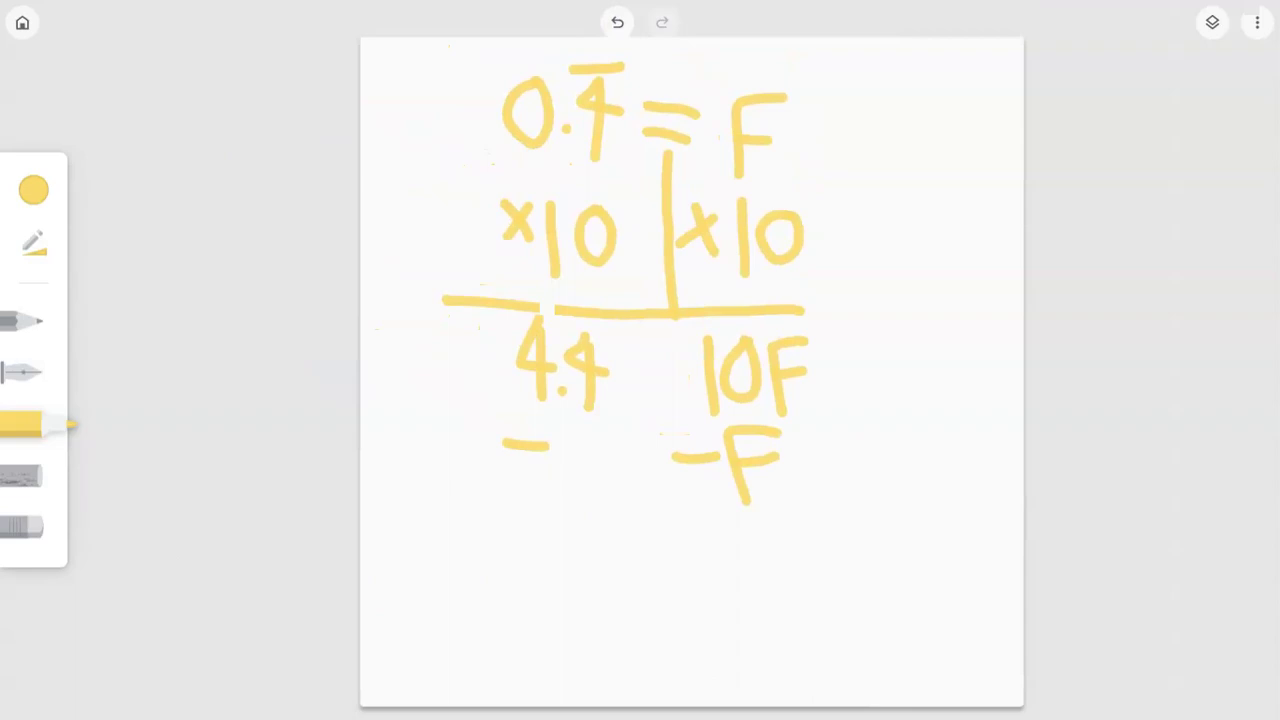
Undo and redo recent strokes, keeping the lower F's bar and the 0 after the minus.
{"action": "scroll", "coordinate": [607, 530], "scroll_direction": "up", "scroll_amount": 3}
{"action": "left_click_drag", "start_coordinate": [505, 300], "coordinate": [500, 305]}
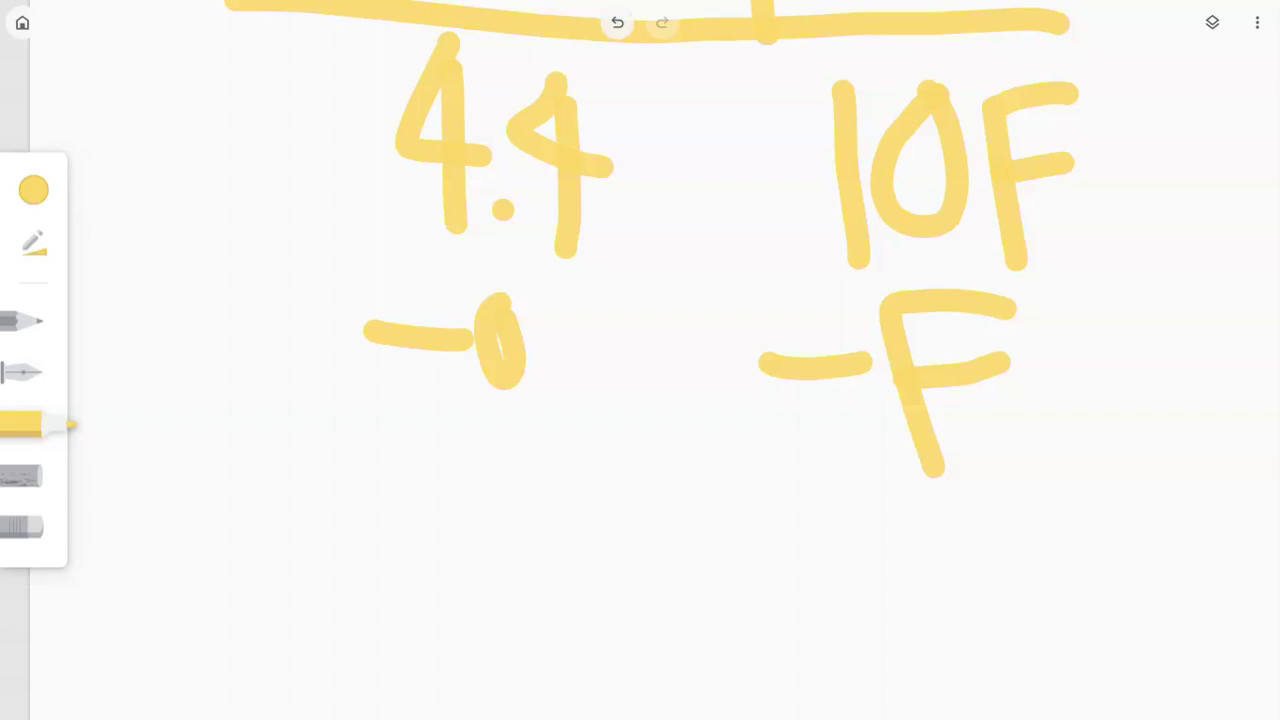
{"action": "left_click", "coordinate": [617, 22]}
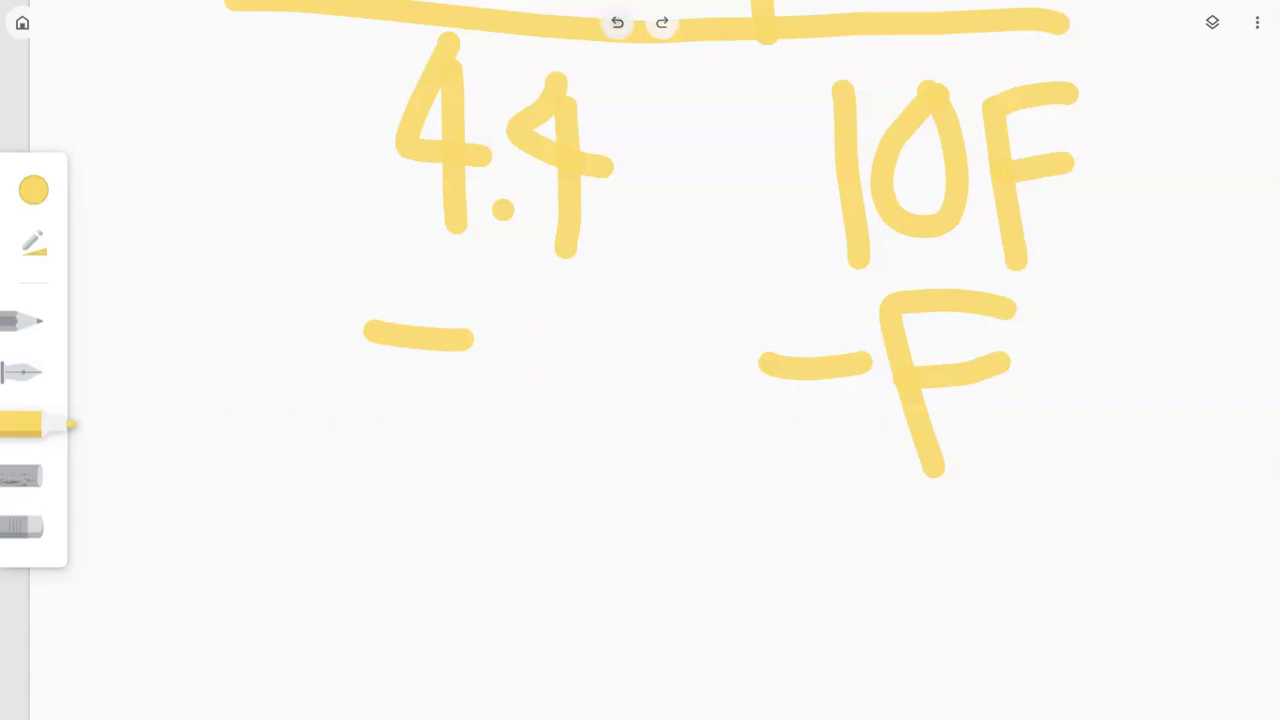
{"action": "left_click", "coordinate": [617, 22]}
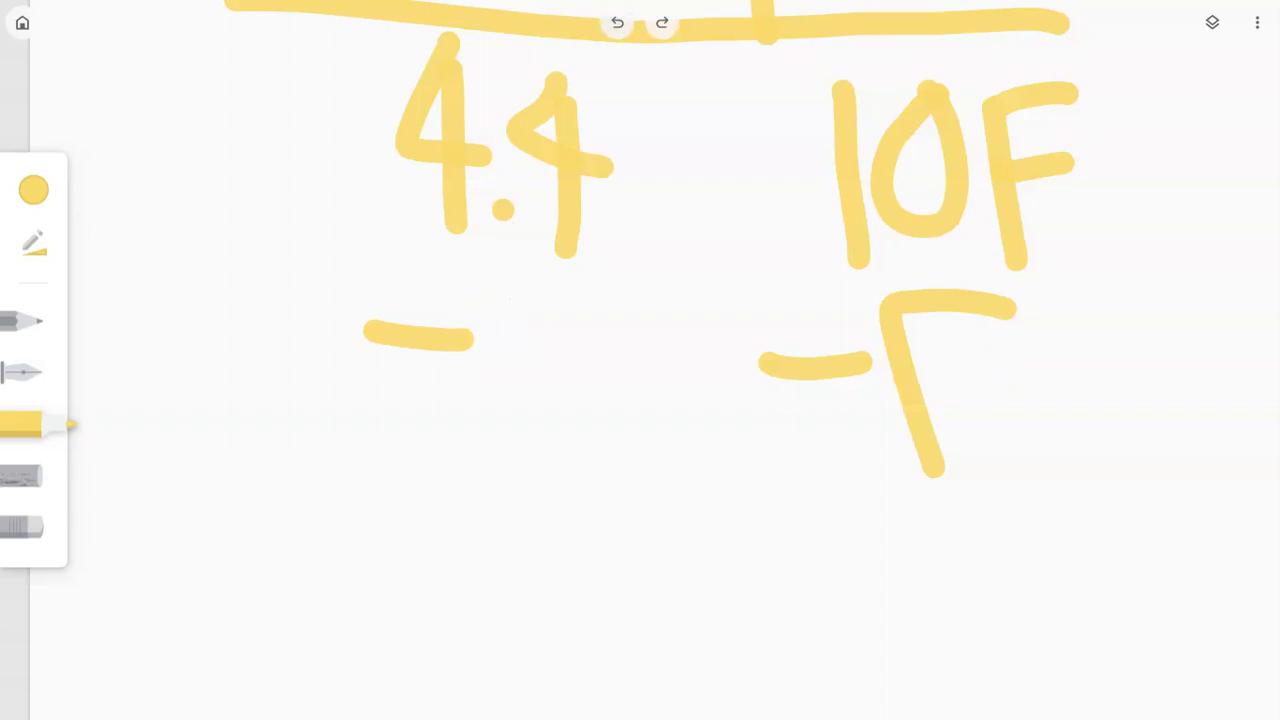
{"action": "left_click", "coordinate": [662, 22]}
{"action": "left_click", "coordinate": [662, 22]}
{"action": "left_click", "coordinate": [617, 22]}
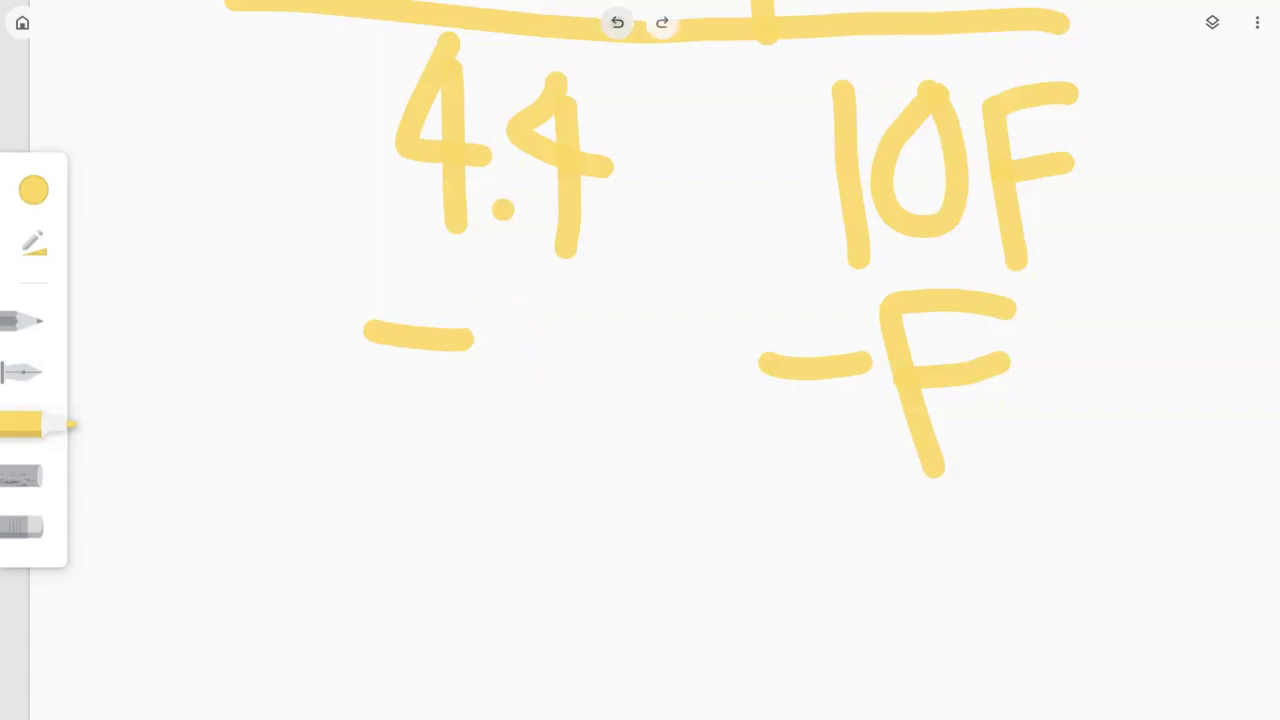
{"action": "left_click", "coordinate": [617, 22]}
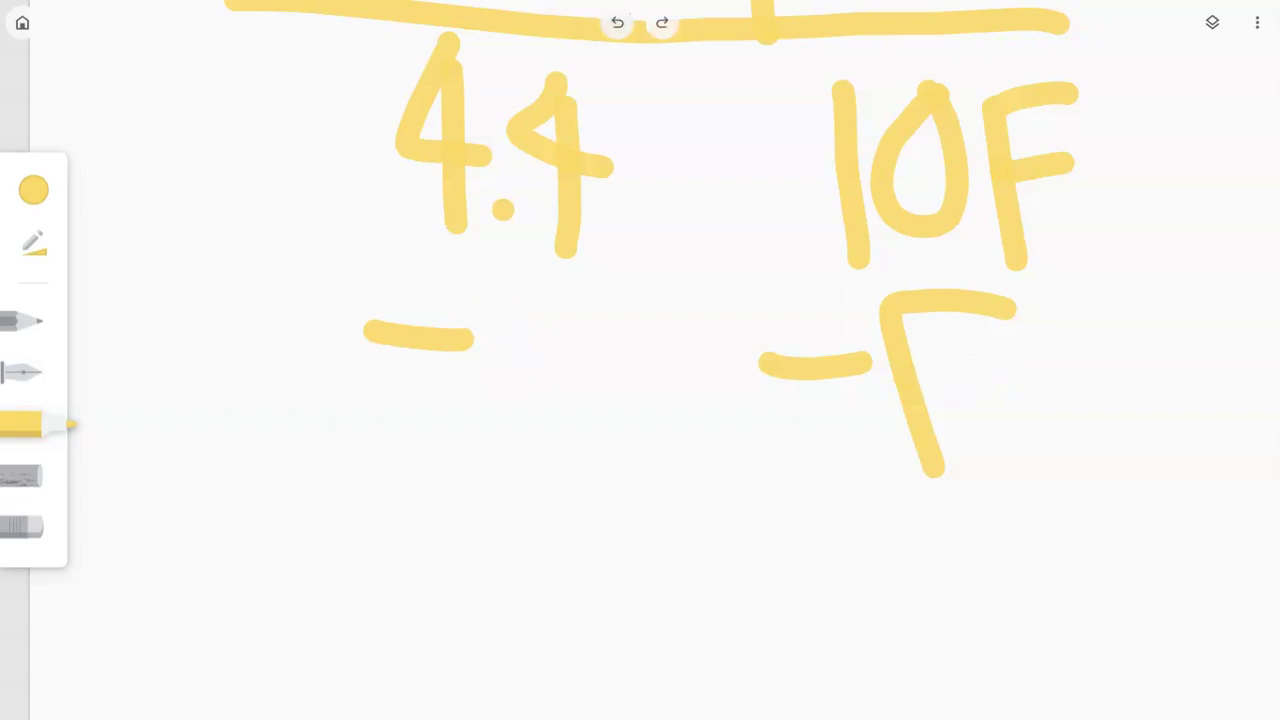
{"action": "left_click", "coordinate": [662, 22]}
{"action": "left_click", "coordinate": [662, 22]}
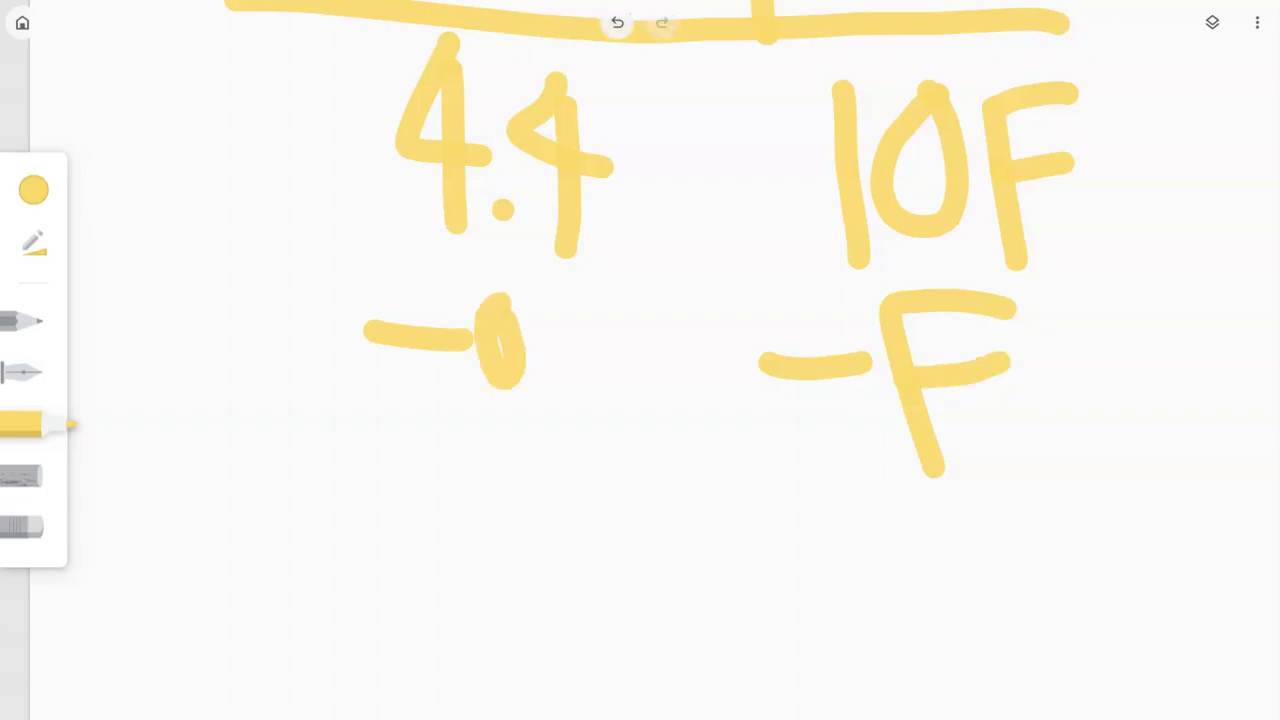
Erase the messy minus and 0 fragments below 4.4.
{"action": "left_click", "coordinate": [30, 527]}
{"action": "mouse_move", "coordinate": [490, 378]}
{"action": "left_mouse_down"}
{"action": "mouse_move", "coordinate": [400, 340]}
{"action": "mouse_move", "coordinate": [515, 340]}
{"action": "mouse_move", "coordinate": [370, 330]}
{"action": "mouse_move", "coordinate": [518, 386]}
{"action": "left_mouse_up"}
{"action": "left_click_drag", "start_coordinate": [480, 300], "coordinate": [516, 318]}
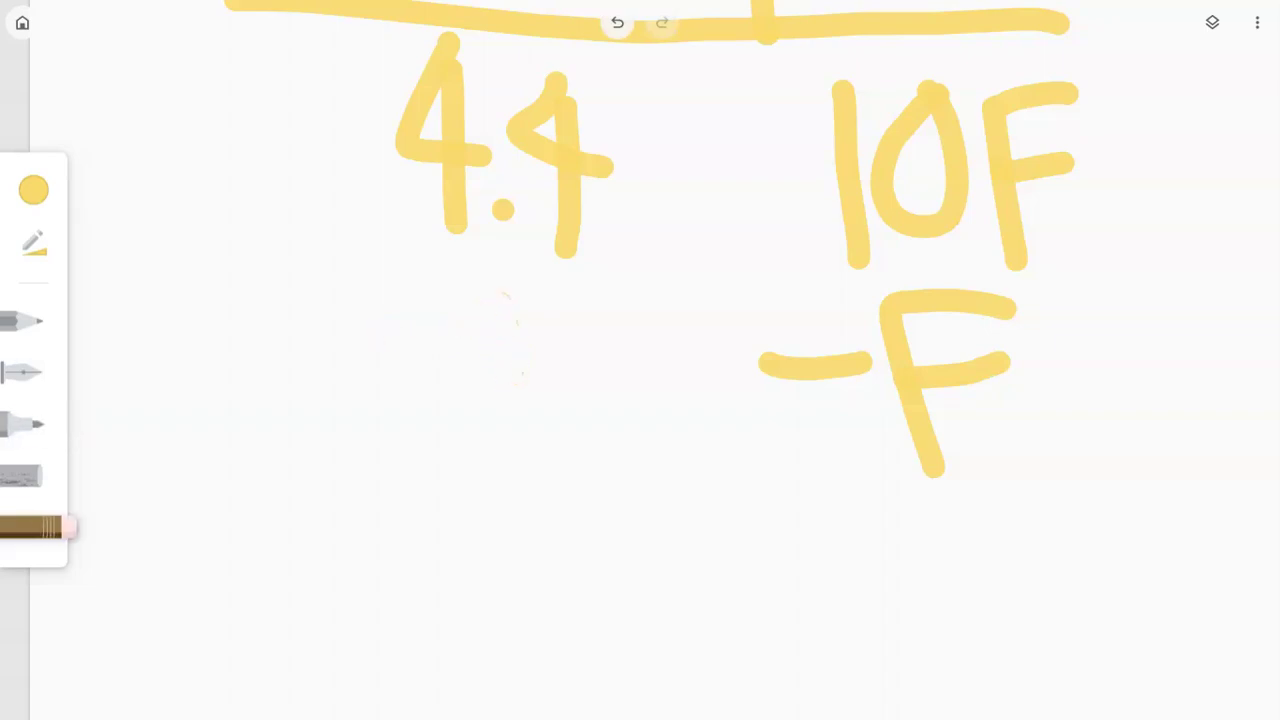
{"action": "left_click", "coordinate": [22, 424]}
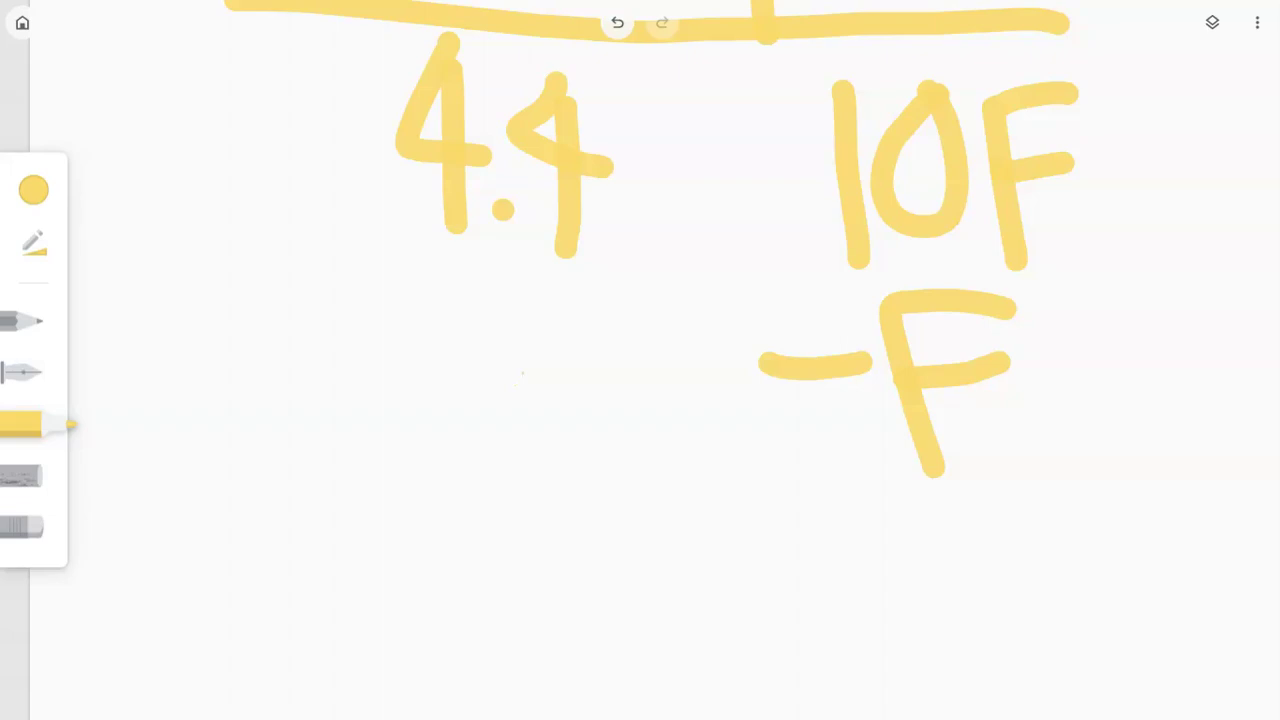
Rewrite −0.4 cleanly below 4.4.
{"action": "mouse_move", "coordinate": [470, 332]}
{"action": "left_mouse_down"}
{"action": "mouse_move", "coordinate": [465, 405]}
{"action": "mouse_move", "coordinate": [476, 335]}
{"action": "left_mouse_up"}
{"action": "left_click", "coordinate": [498, 392]}
{"action": "left_click_drag", "start_coordinate": [567, 297], "coordinate": [568, 418]}
{"action": "left_click_drag", "start_coordinate": [582, 350], "coordinate": [608, 348]}
{"action": "left_click_drag", "start_coordinate": [522, 308], "coordinate": [584, 350]}
{"action": "left_click_drag", "start_coordinate": [340, 364], "coordinate": [394, 362]}
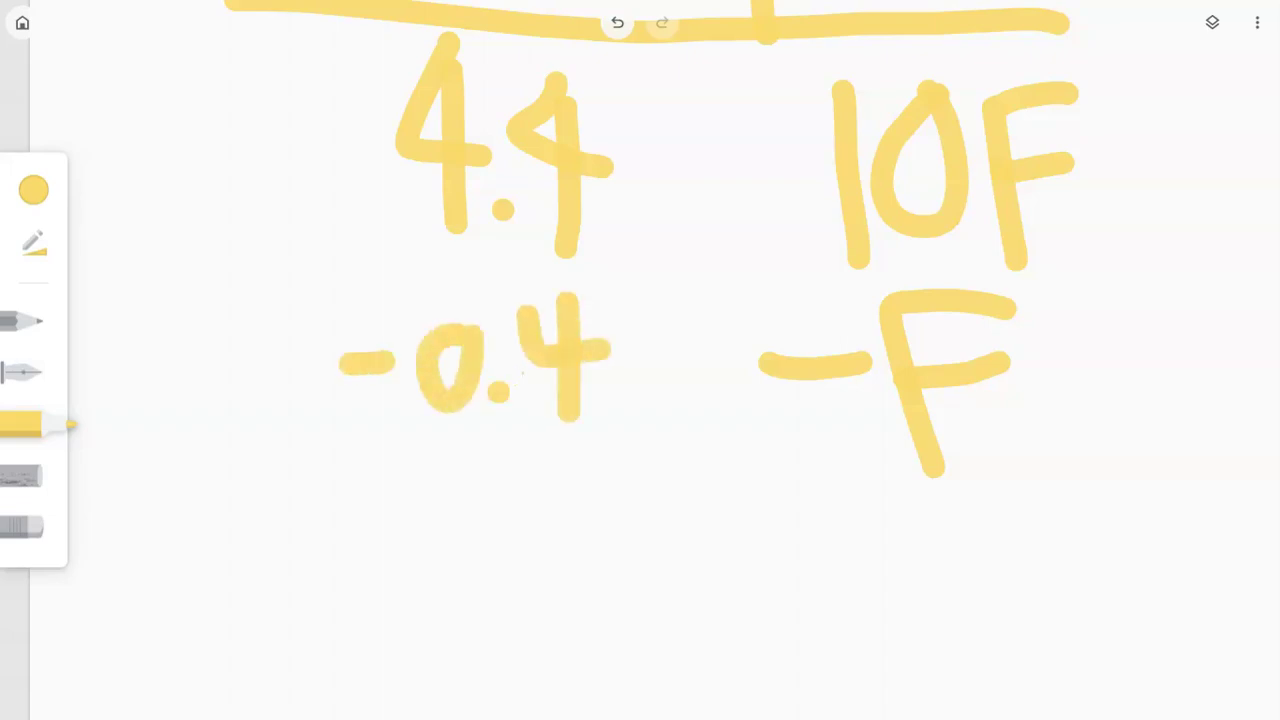
Rule a line under the −0.4 and −F row and write 4 beneath it.
{"action": "scroll", "coordinate": [640, 360], "scroll_direction": "down", "scroll_amount": 5}
{"action": "scroll", "coordinate": [640, 360], "scroll_direction": "up", "scroll_amount": 5}
{"action": "scroll", "coordinate": [640, 360], "scroll_direction": "down", "scroll_amount": 2}
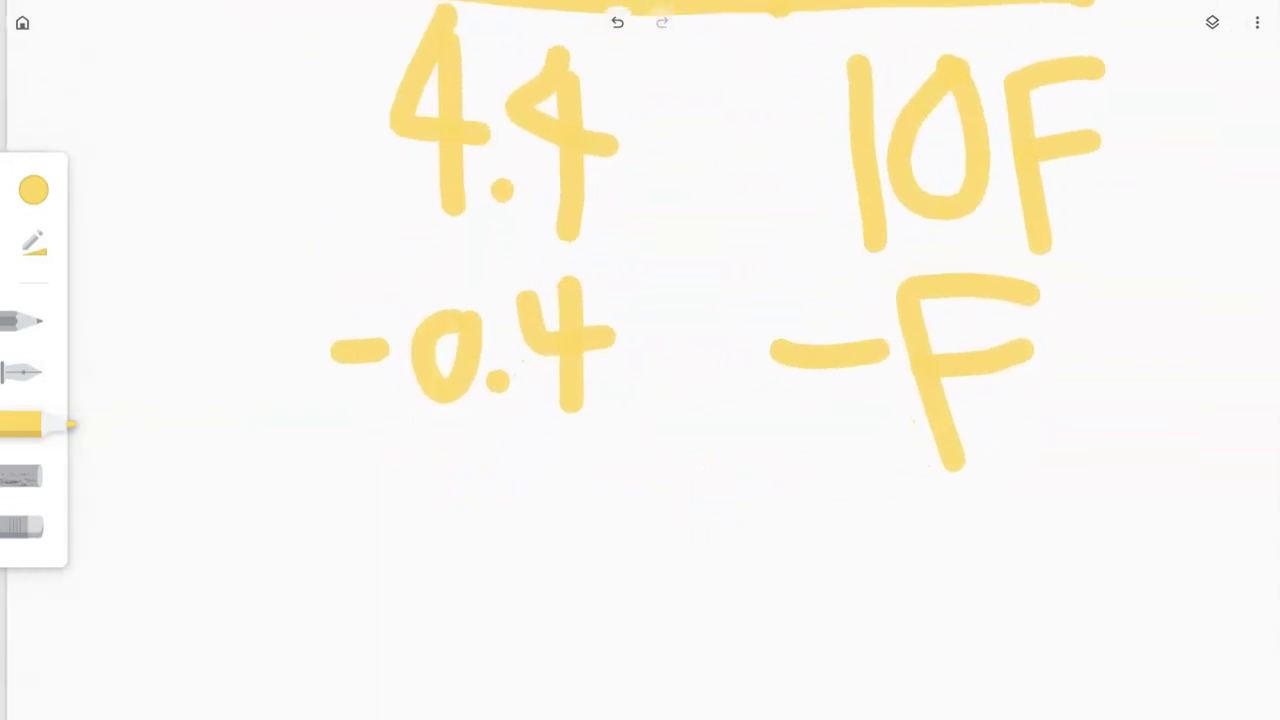
{"action": "left_click_drag", "start_coordinate": [1043, 500], "coordinate": [271, 443]}
{"action": "scroll", "coordinate": [640, 360], "scroll_direction": "down", "scroll_amount": 2}
{"action": "scroll", "coordinate": [640, 360], "scroll_direction": "right", "scroll_amount": 2}
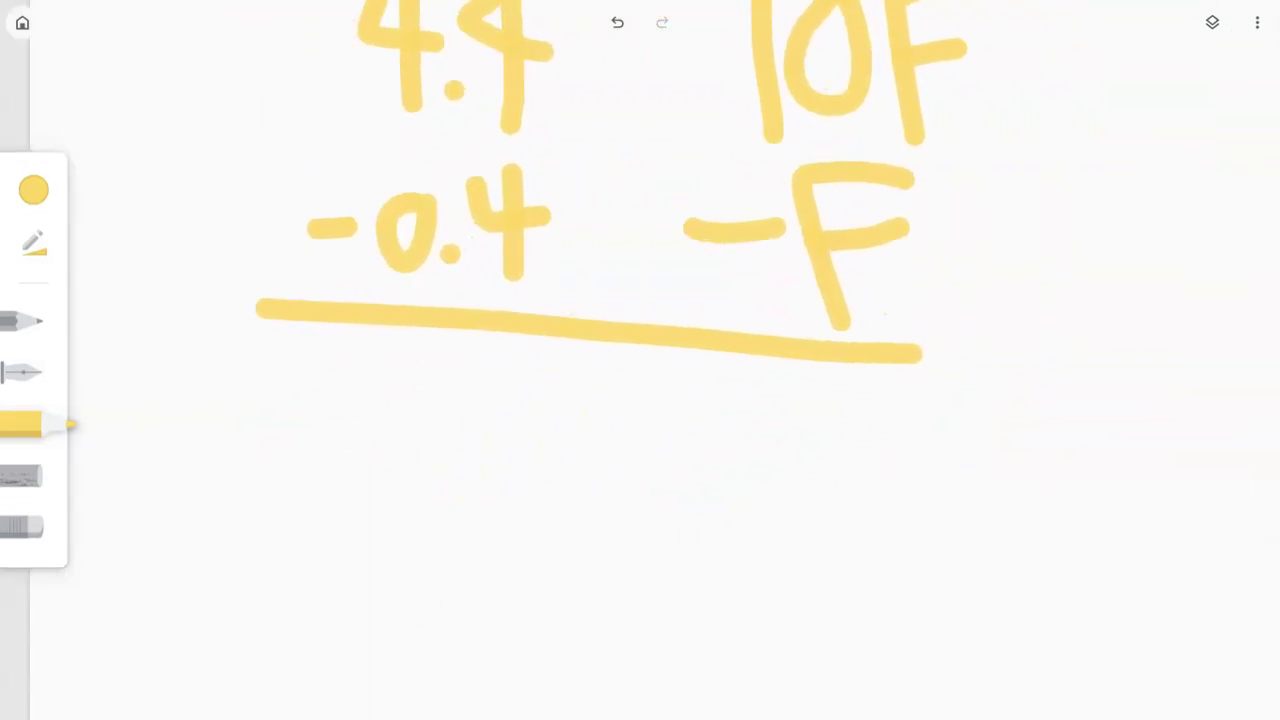
{"action": "left_click_drag", "start_coordinate": [430, 355], "coordinate": [430, 485]}
{"action": "left_click_drag", "start_coordinate": [398, 412], "coordinate": [465, 410]}
{"action": "left_click_drag", "start_coordinate": [386, 345], "coordinate": [374, 408]}
{"action": "left_click", "coordinate": [480, 454]}
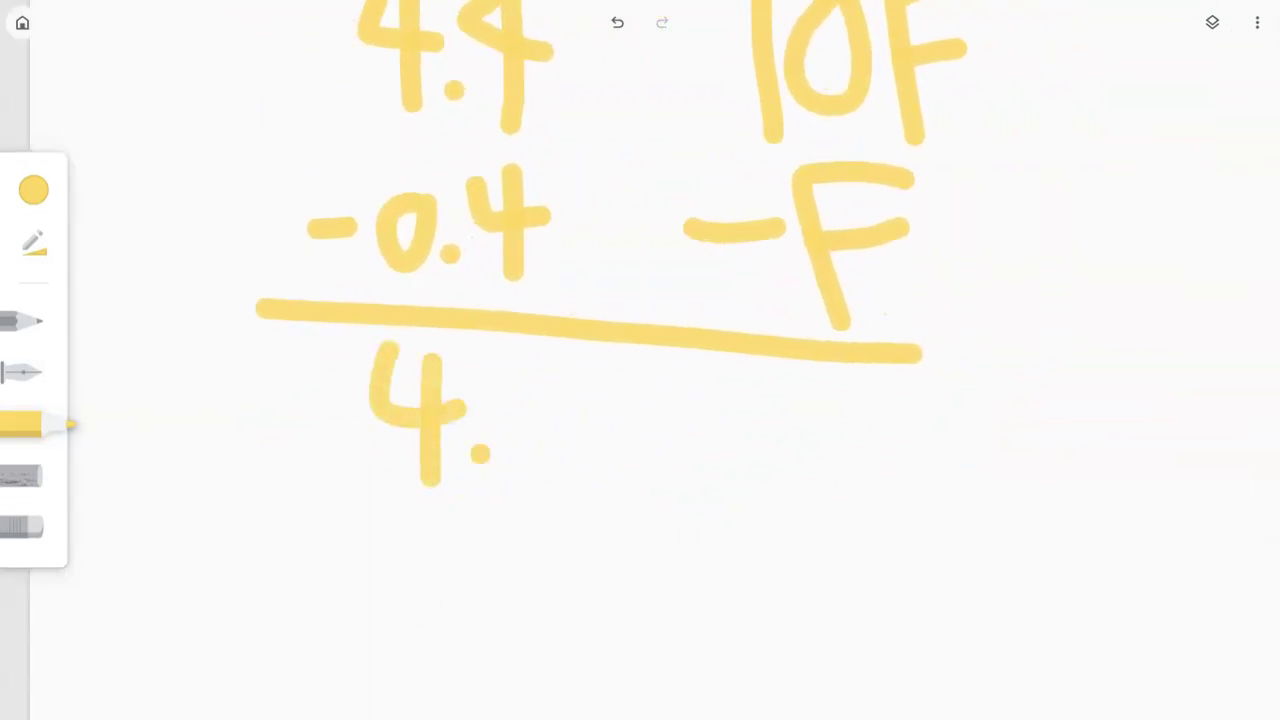
{"action": "mouse_move", "coordinate": [548, 380]}
{"action": "left_mouse_down"}
{"action": "mouse_move", "coordinate": [566, 448]}
{"action": "mouse_move", "coordinate": [552, 386]}
{"action": "mouse_move", "coordinate": [545, 470]}
{"action": "mouse_move", "coordinate": [562, 415]}
{"action": "mouse_move", "coordinate": [480, 454]}
{"action": "mouse_move", "coordinate": [560, 426]}
{"action": "mouse_move", "coordinate": [534, 380]}
{"action": "mouse_move", "coordinate": [515, 400]}
{"action": "left_mouse_up"}
Erase the stray dot after the 4.
{"action": "left_click", "coordinate": [25, 527]}
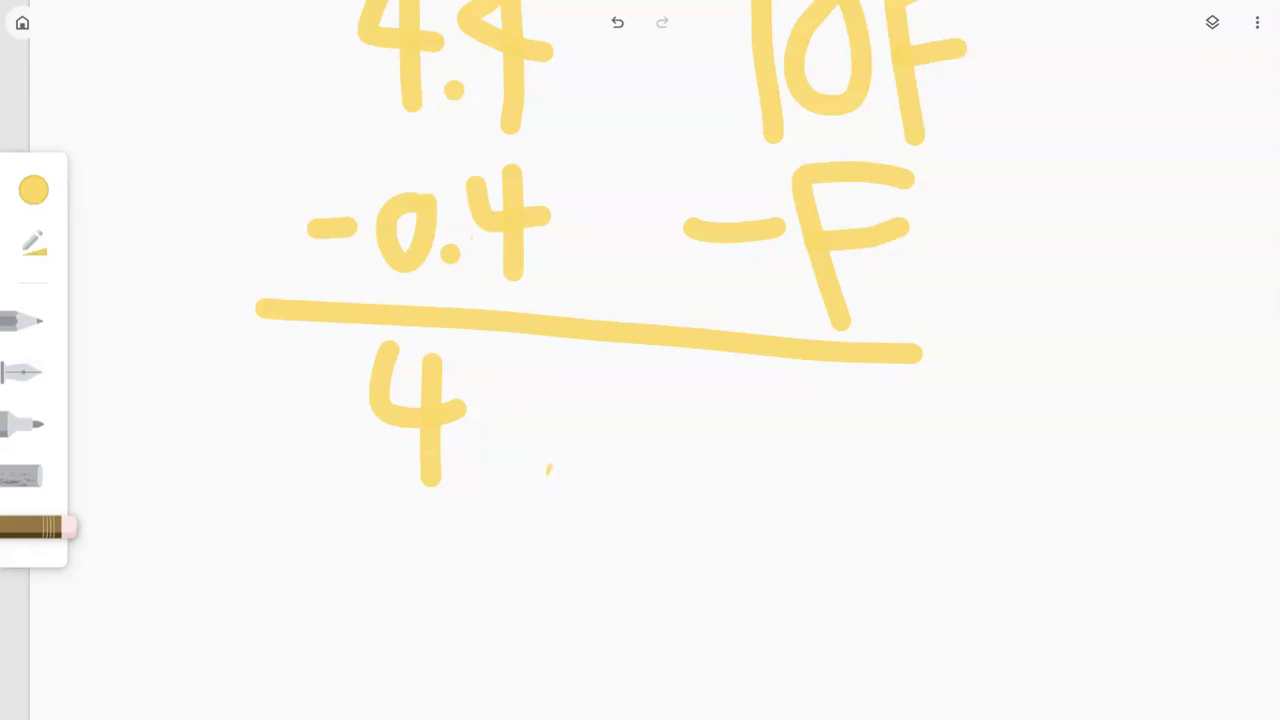
{"action": "left_click", "coordinate": [550, 470]}
{"action": "scroll", "coordinate": [600, 300], "scroll_direction": "down", "scroll_amount": 2}
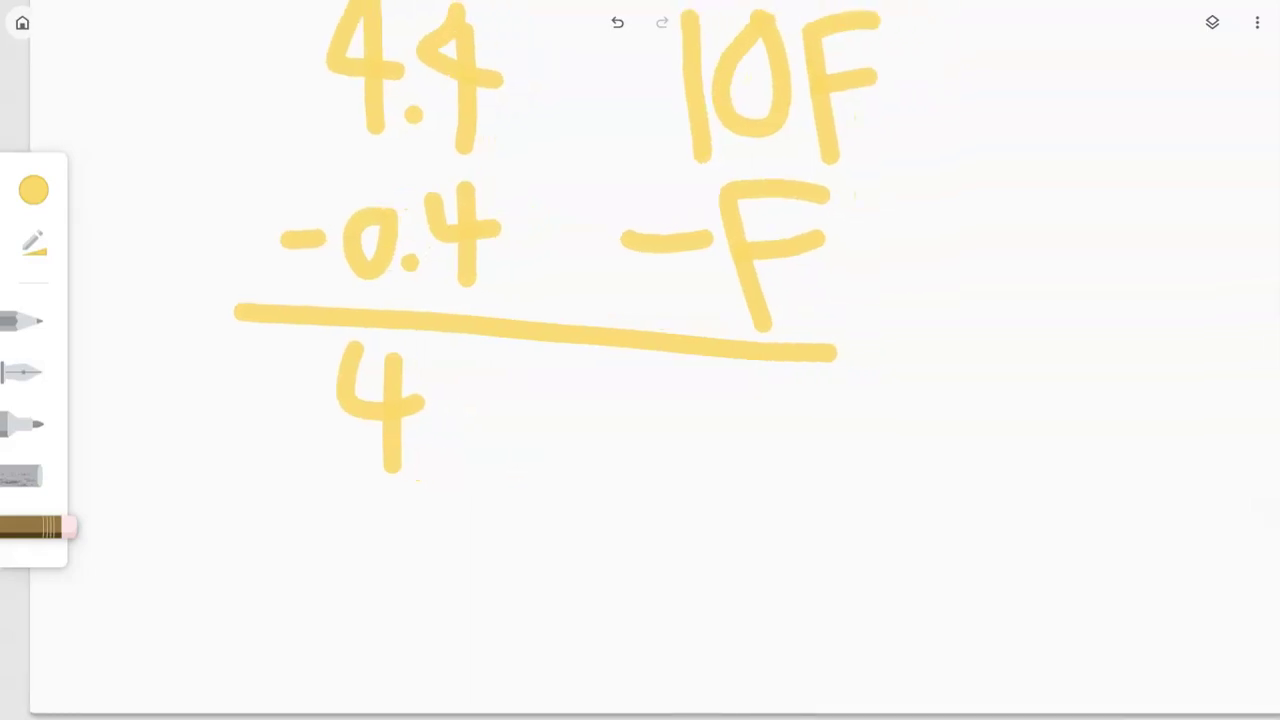
{"action": "left_click", "coordinate": [22, 423]}
Write 9F below the line in the right column.
{"action": "mouse_move", "coordinate": [692, 408]}
{"action": "left_mouse_down"}
{"action": "mouse_move", "coordinate": [708, 412]}
{"action": "mouse_move", "coordinate": [728, 533]}
{"action": "left_mouse_up"}
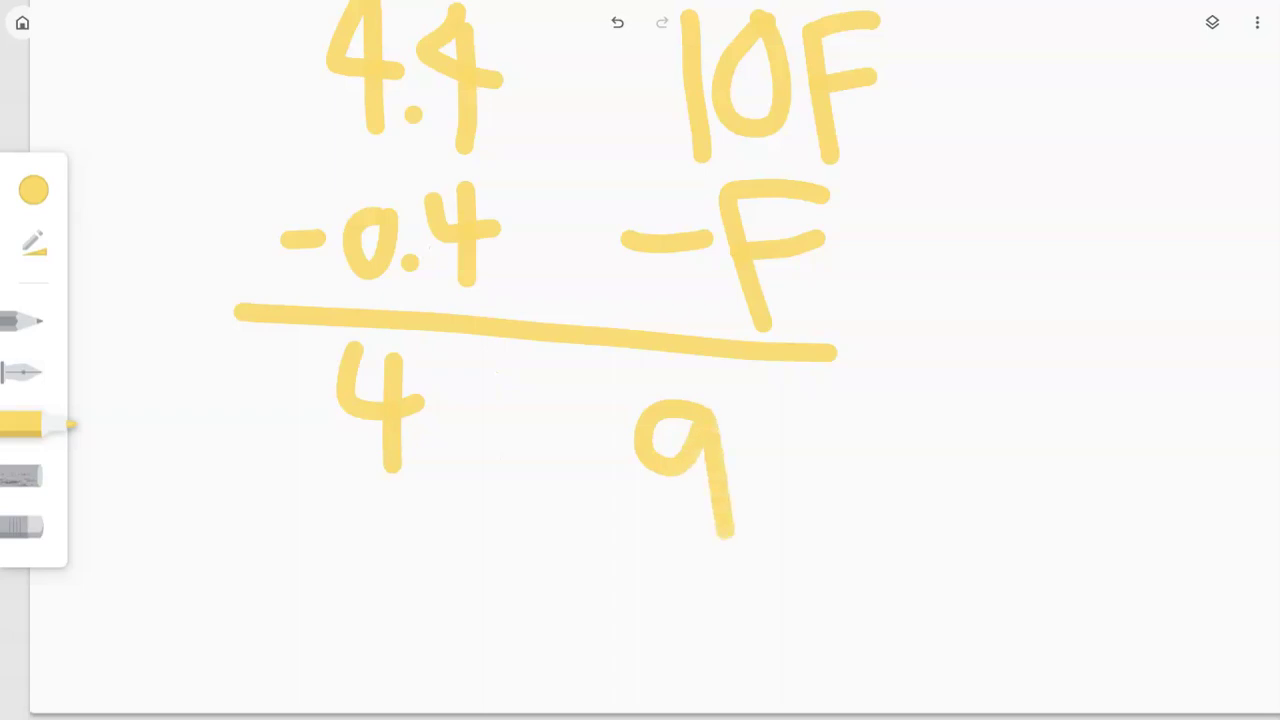
{"action": "left_click_drag", "start_coordinate": [820, 405], "coordinate": [752, 510]}
{"action": "left_click_drag", "start_coordinate": [760, 466], "coordinate": [806, 458]}
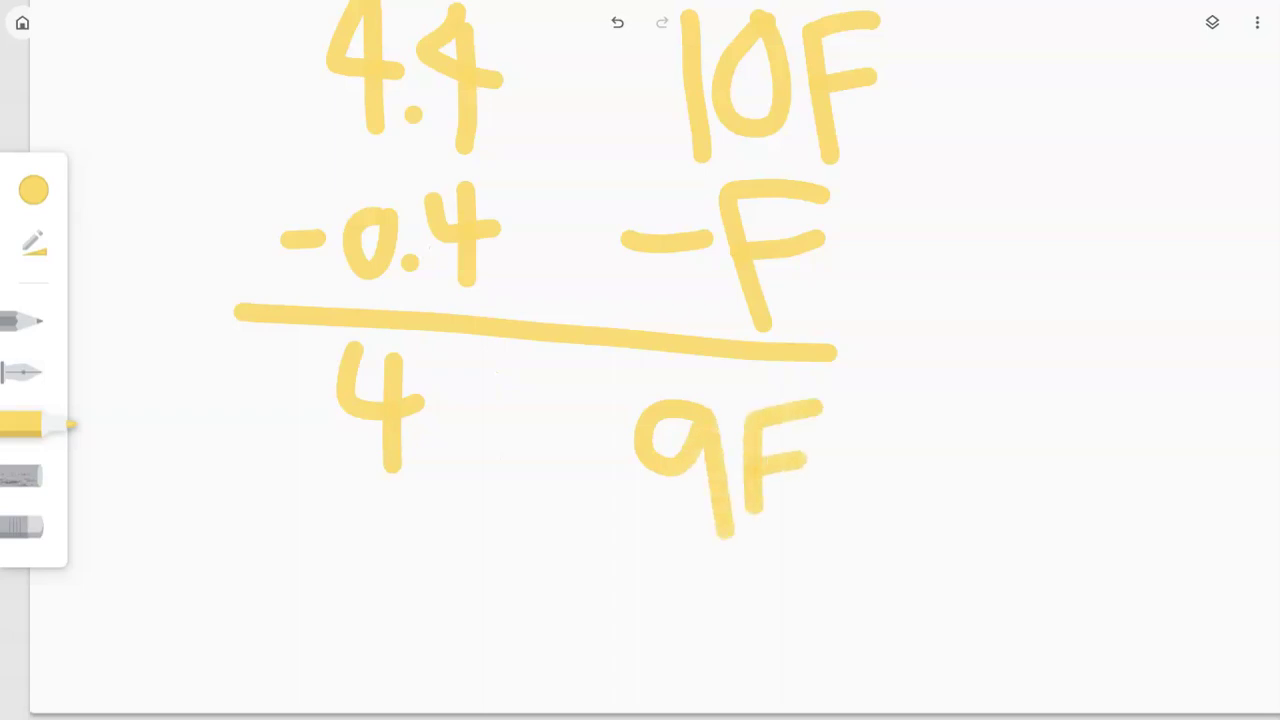
{"action": "scroll", "coordinate": [600, 300], "scroll_direction": "down", "scroll_amount": 3}
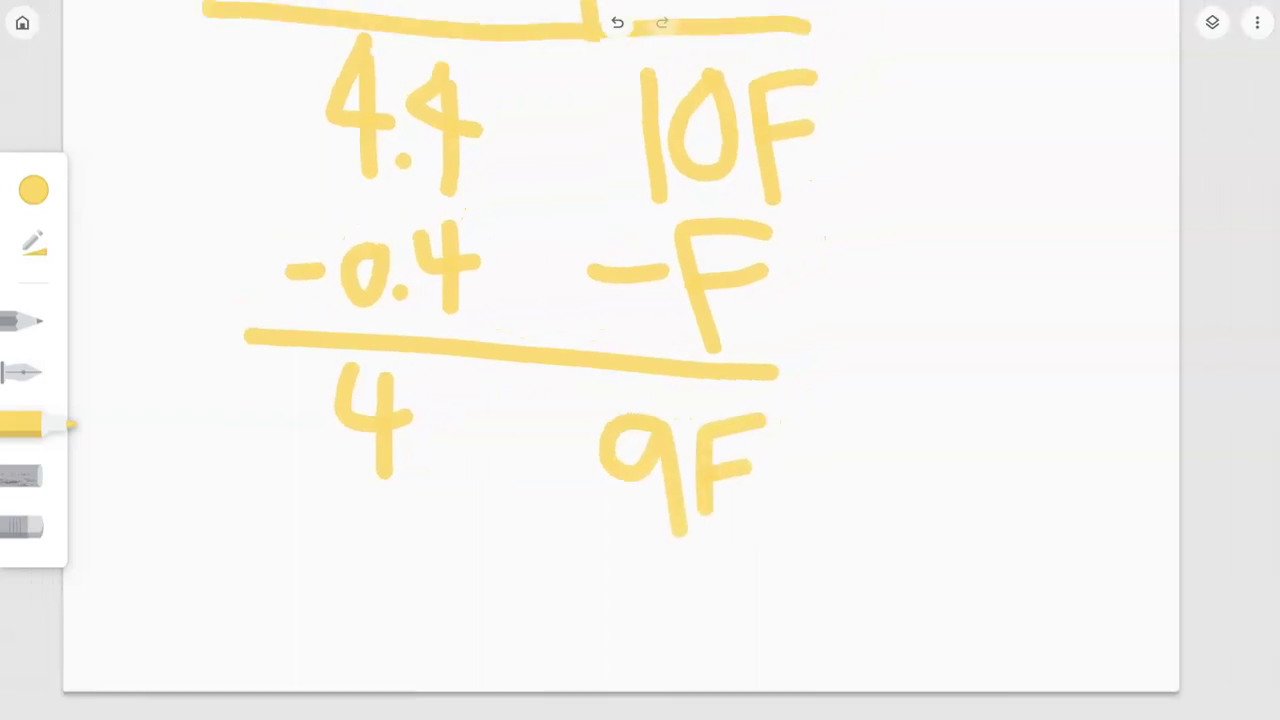
{"action": "scroll", "coordinate": [600, 300], "scroll_direction": "up", "scroll_amount": 3}
{"action": "scroll", "coordinate": [640, 300], "scroll_direction": "up", "scroll_amount": 3}
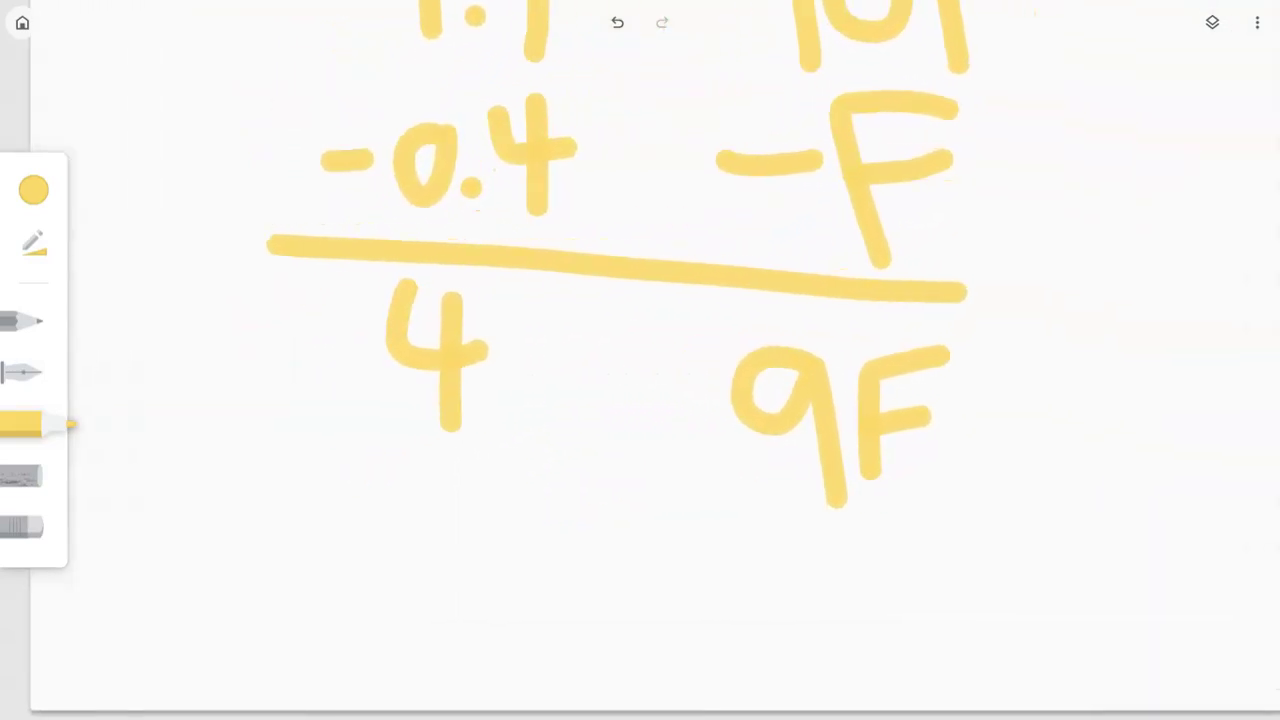
Add fraction bars with 9 beneath, giving 4/9 and 9F/9.
{"action": "left_click_drag", "start_coordinate": [514, 481], "coordinate": [352, 462]}
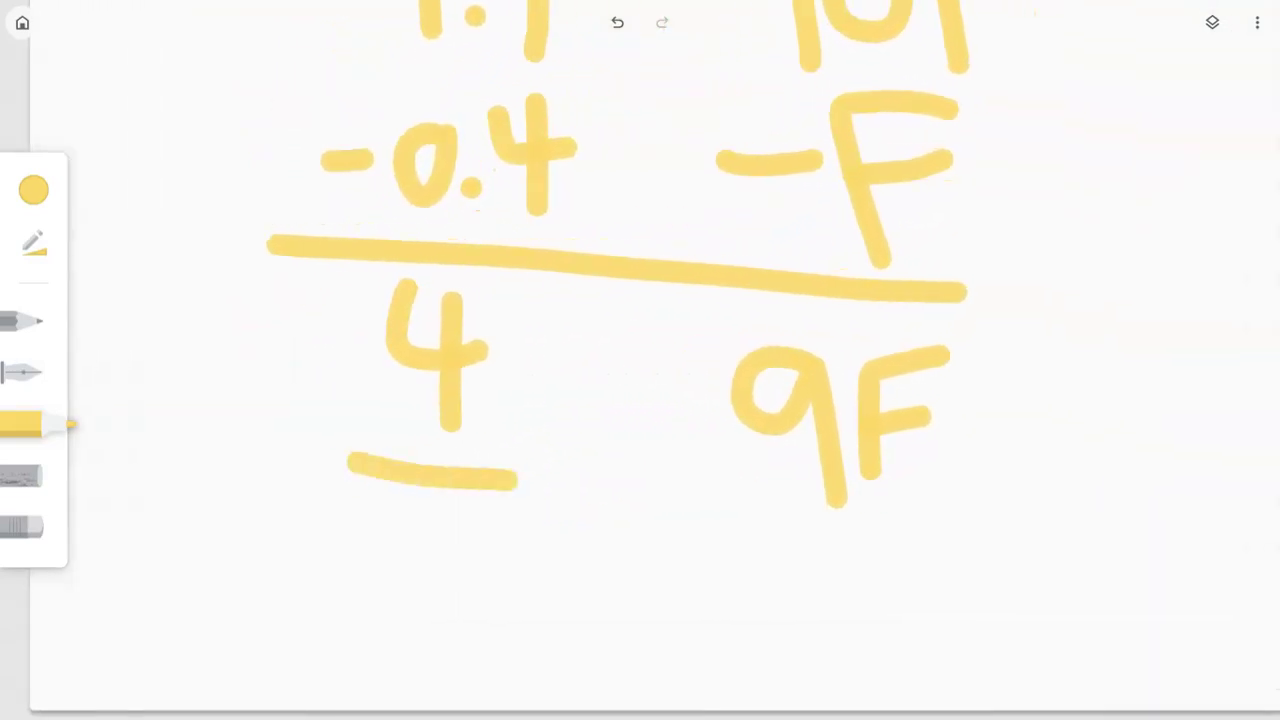
{"action": "mouse_move", "coordinate": [470, 515]}
{"action": "left_mouse_down"}
{"action": "mouse_move", "coordinate": [408, 535]}
{"action": "mouse_move", "coordinate": [478, 526]}
{"action": "mouse_move", "coordinate": [504, 648]}
{"action": "left_mouse_up"}
{"action": "left_click_drag", "start_coordinate": [885, 531], "coordinate": [767, 527]}
{"action": "mouse_move", "coordinate": [856, 556]}
{"action": "left_mouse_down"}
{"action": "mouse_move", "coordinate": [832, 612]}
{"action": "mouse_move", "coordinate": [852, 626]}
{"action": "mouse_move", "coordinate": [851, 700]}
{"action": "left_mouse_up"}
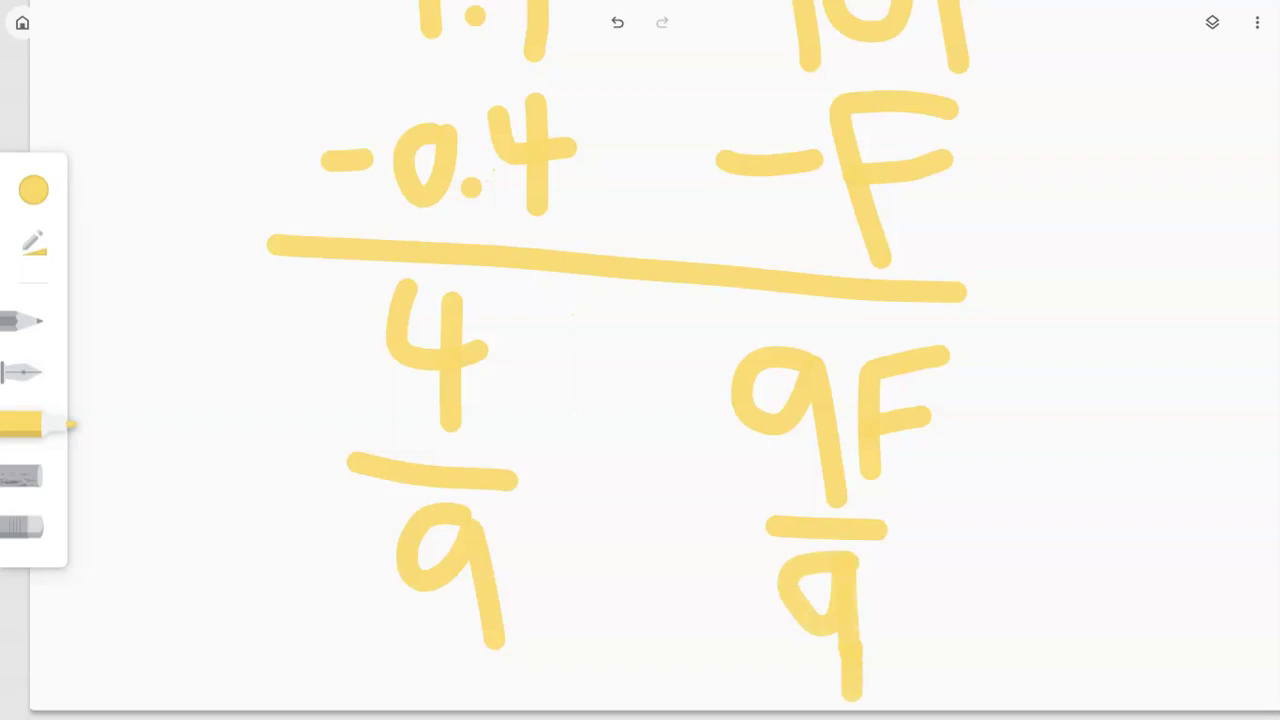
{"action": "scroll", "coordinate": [640, 360], "scroll_direction": "down", "scroll_amount": 5}
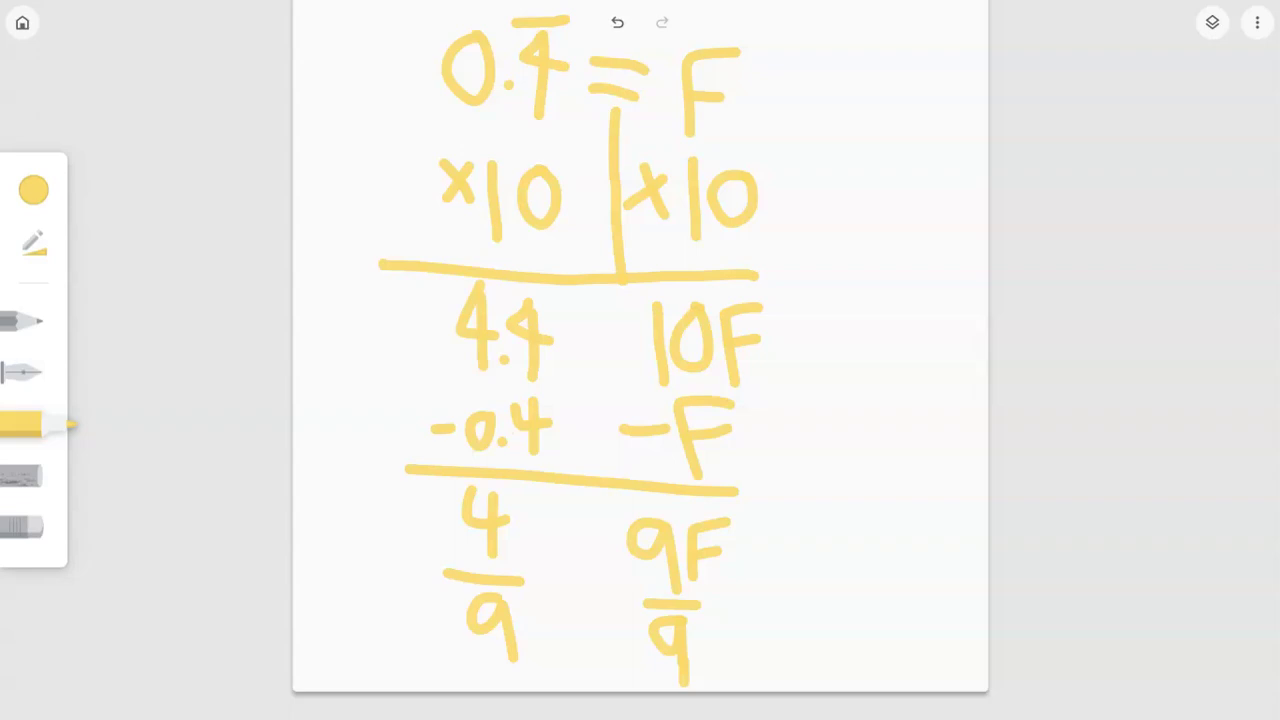
Circle the 4/9 answer, then write '= 4' with a fraction bar after the heading's F.
{"action": "mouse_move", "coordinate": [566, 518]}
{"action": "left_mouse_down"}
{"action": "mouse_move", "coordinate": [568, 672]}
{"action": "mouse_move", "coordinate": [466, 688]}
{"action": "mouse_move", "coordinate": [394, 570]}
{"action": "mouse_move", "coordinate": [426, 498]}
{"action": "mouse_move", "coordinate": [516, 480]}
{"action": "mouse_move", "coordinate": [564, 524]}
{"action": "left_mouse_up"}
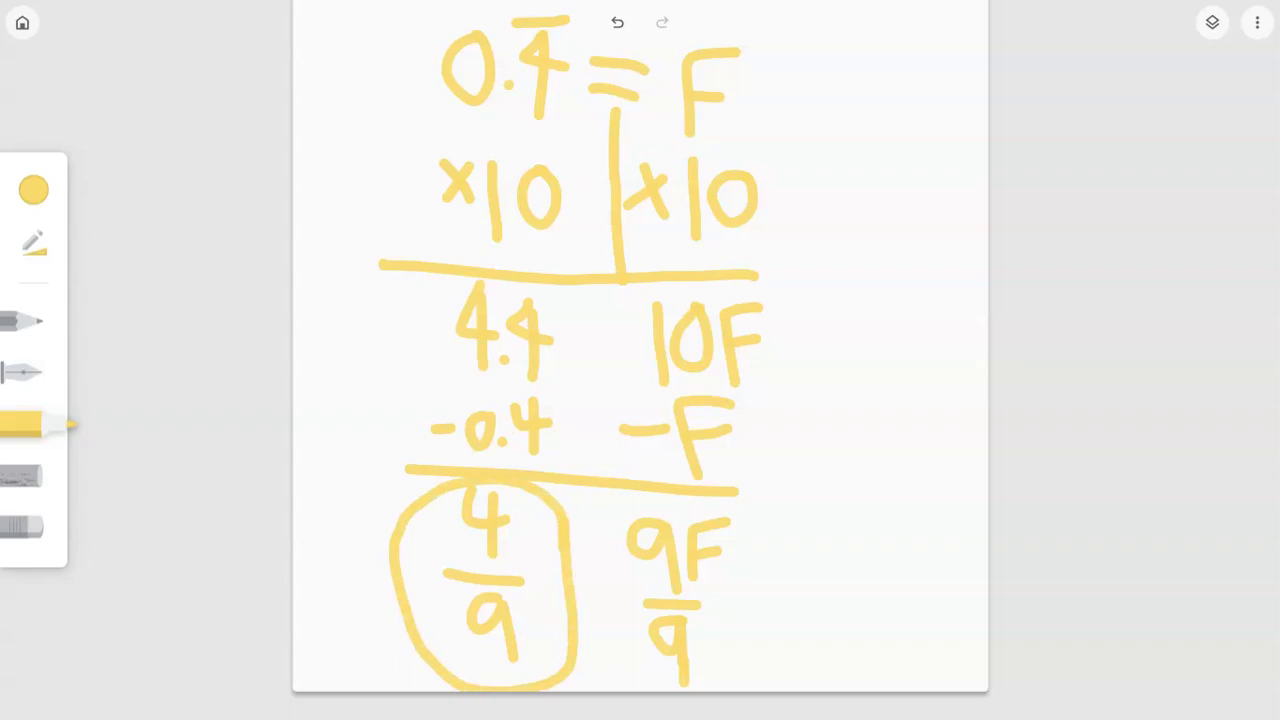
{"action": "scroll", "coordinate": [680, 15], "scroll_direction": "up", "scroll_amount": 3}
{"action": "left_click_drag", "start_coordinate": [822, 153], "coordinate": [916, 148]}
{"action": "left_click_drag", "start_coordinate": [822, 203], "coordinate": [916, 193]}
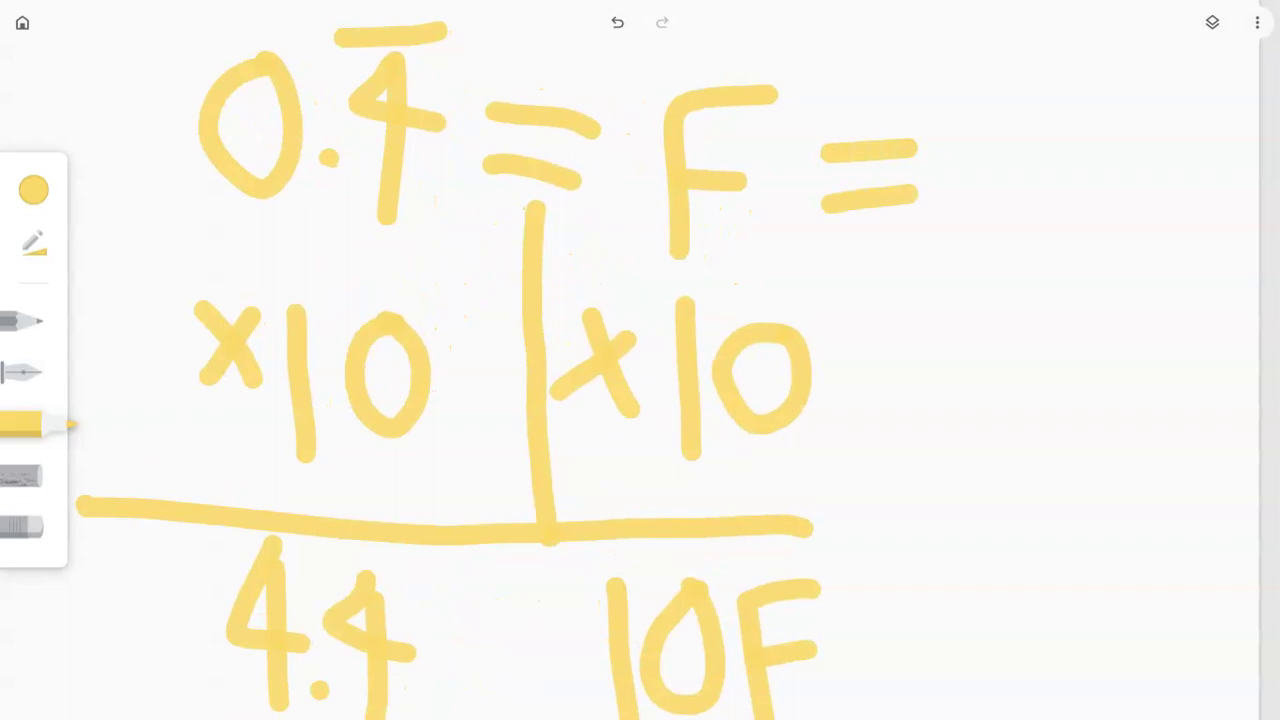
{"action": "left_click_drag", "start_coordinate": [1030, 30], "coordinate": [1040, 125]}
{"action": "mouse_move", "coordinate": [1040, 70]}
{"action": "left_mouse_down"}
{"action": "mouse_move", "coordinate": [1078, 68]}
{"action": "mouse_move", "coordinate": [1016, 8]}
{"action": "left_mouse_up"}
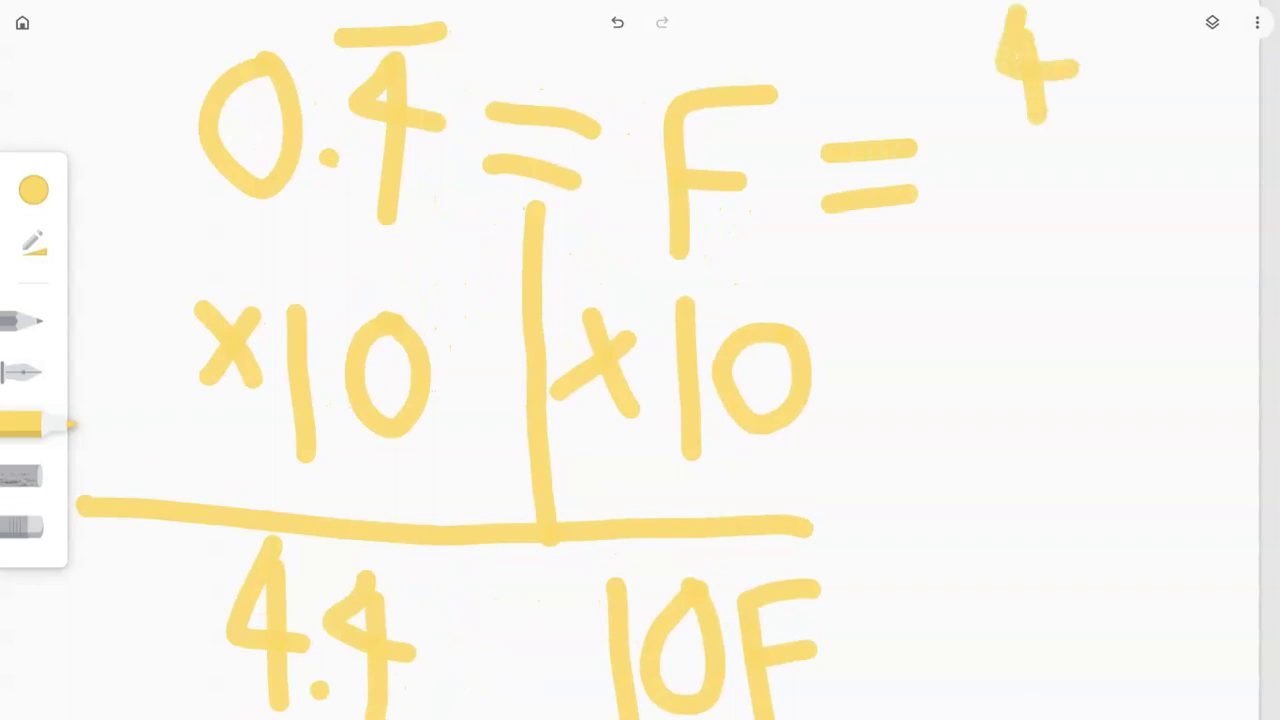
{"action": "mouse_move", "coordinate": [1002, 127]}
{"action": "left_mouse_down"}
{"action": "mouse_move", "coordinate": [1088, 126]}
{"action": "mouse_move", "coordinate": [1020, 178]}
{"action": "mouse_move", "coordinate": [1058, 165]}
{"action": "mouse_move", "coordinate": [1074, 285]}
{"action": "left_mouse_up"}
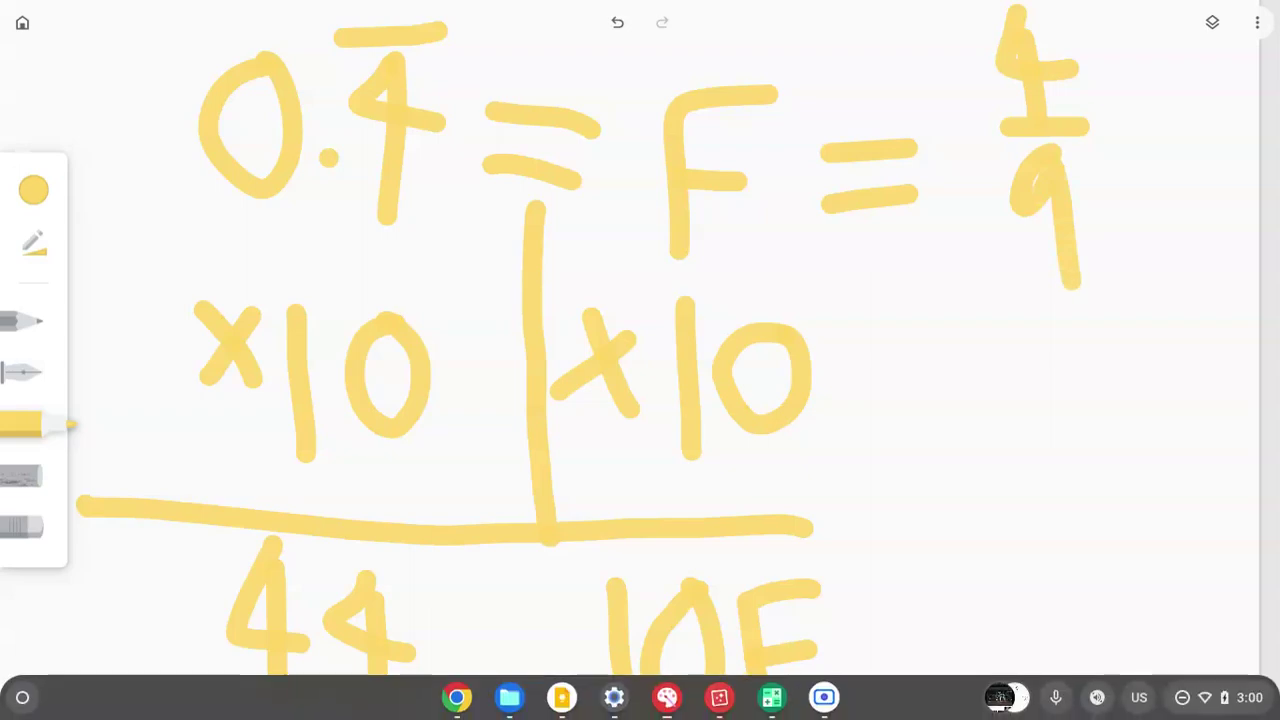
Check in Calculator that 4 ÷ 9 gives 0.444444444444, then close it.
{"action": "left_click", "coordinate": [824, 697]}
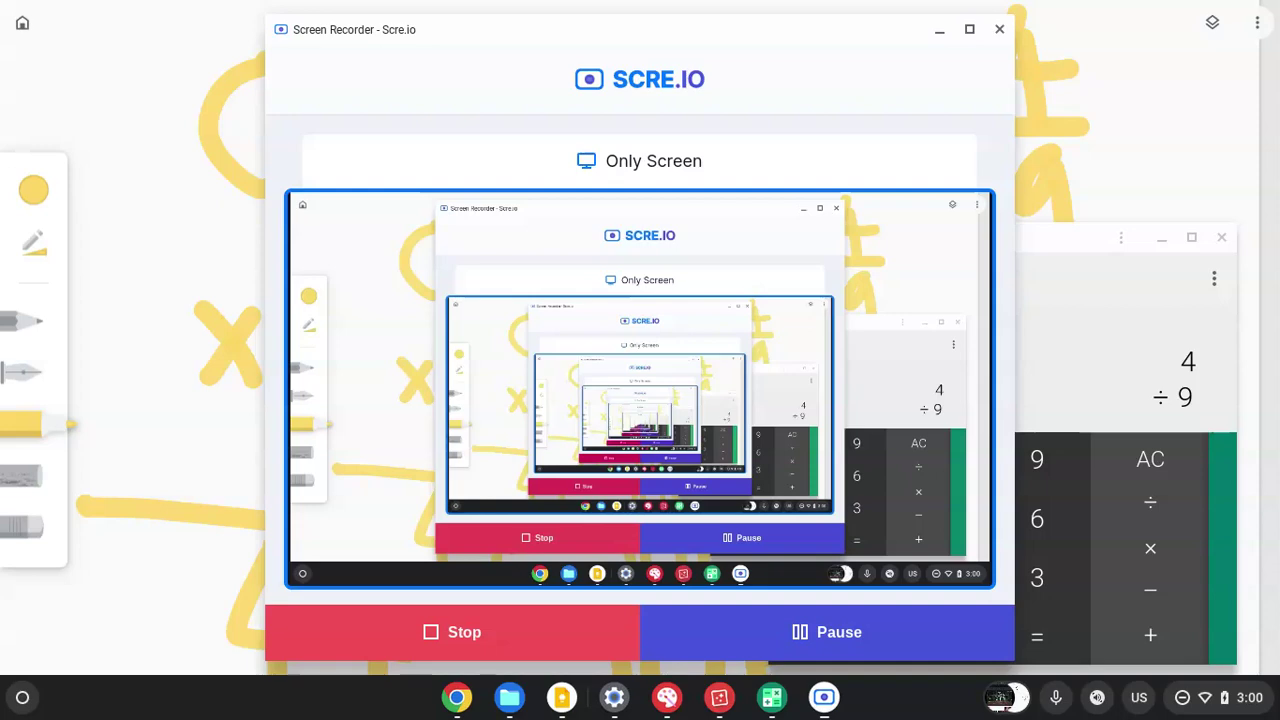
{"action": "left_click_drag", "start_coordinate": [1015, 450], "coordinate": [768, 450]}
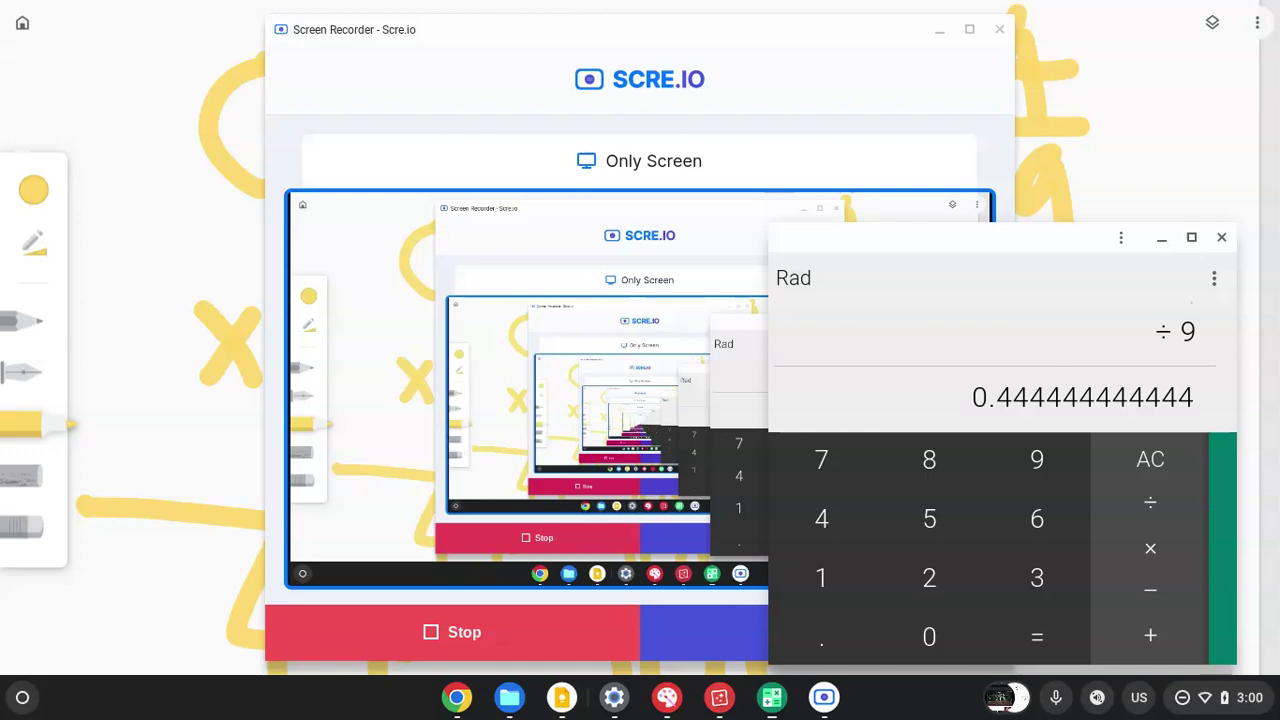
{"action": "left_click", "coordinate": [1221, 237]}
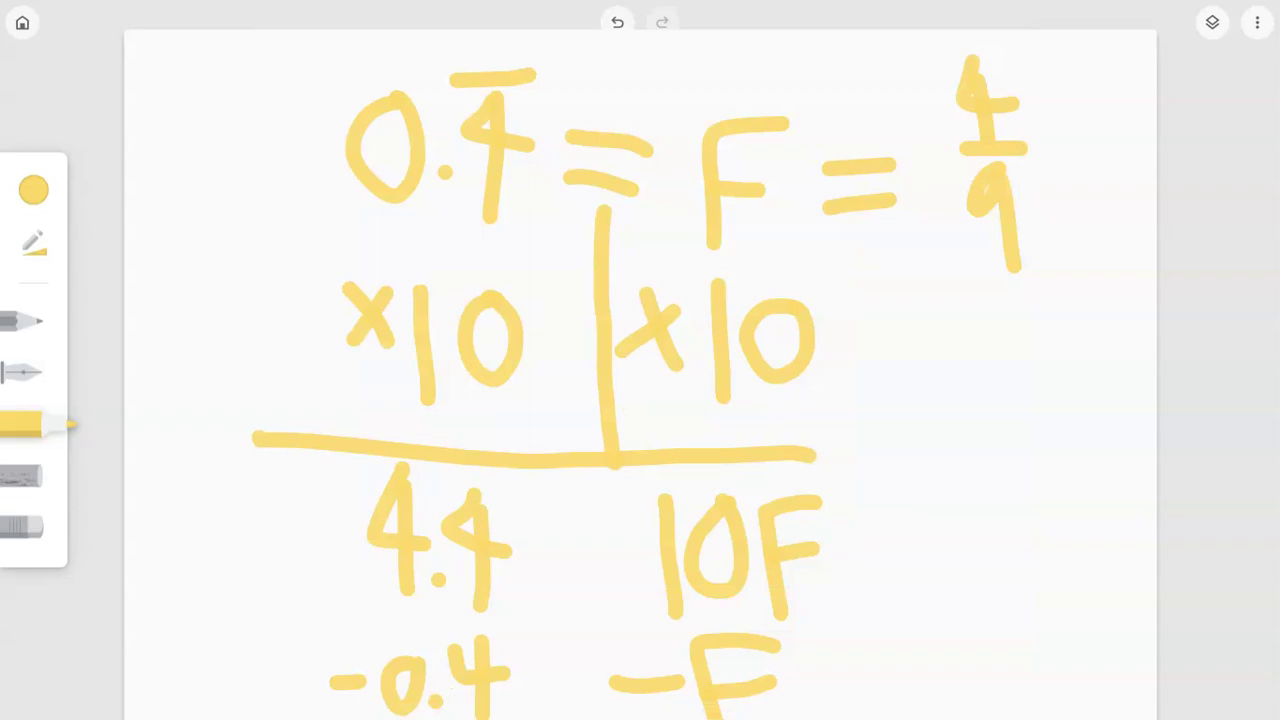
Zoom out over the finished solution and bring up the Scre.io screen recorder window.
{"action": "scroll", "coordinate": [640, 360], "scroll_direction": "down", "scroll_amount": 5}
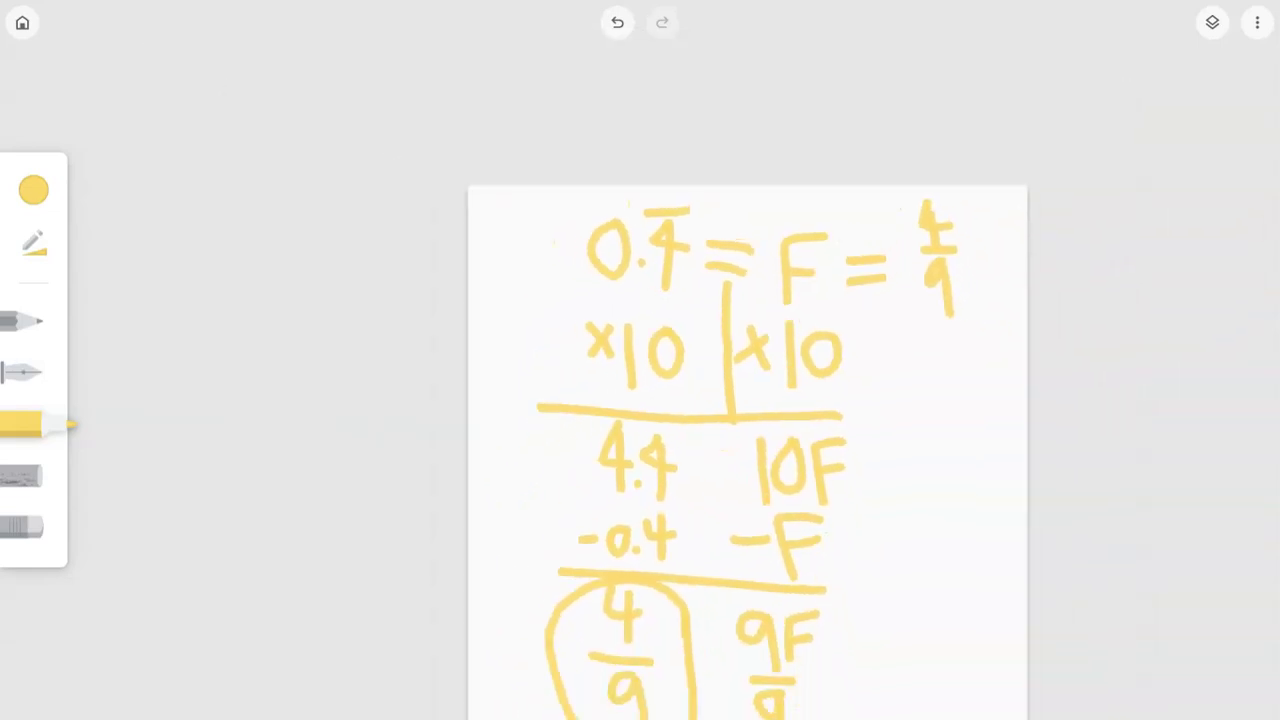
{"action": "mouse_move", "coordinate": [1000, 715]}
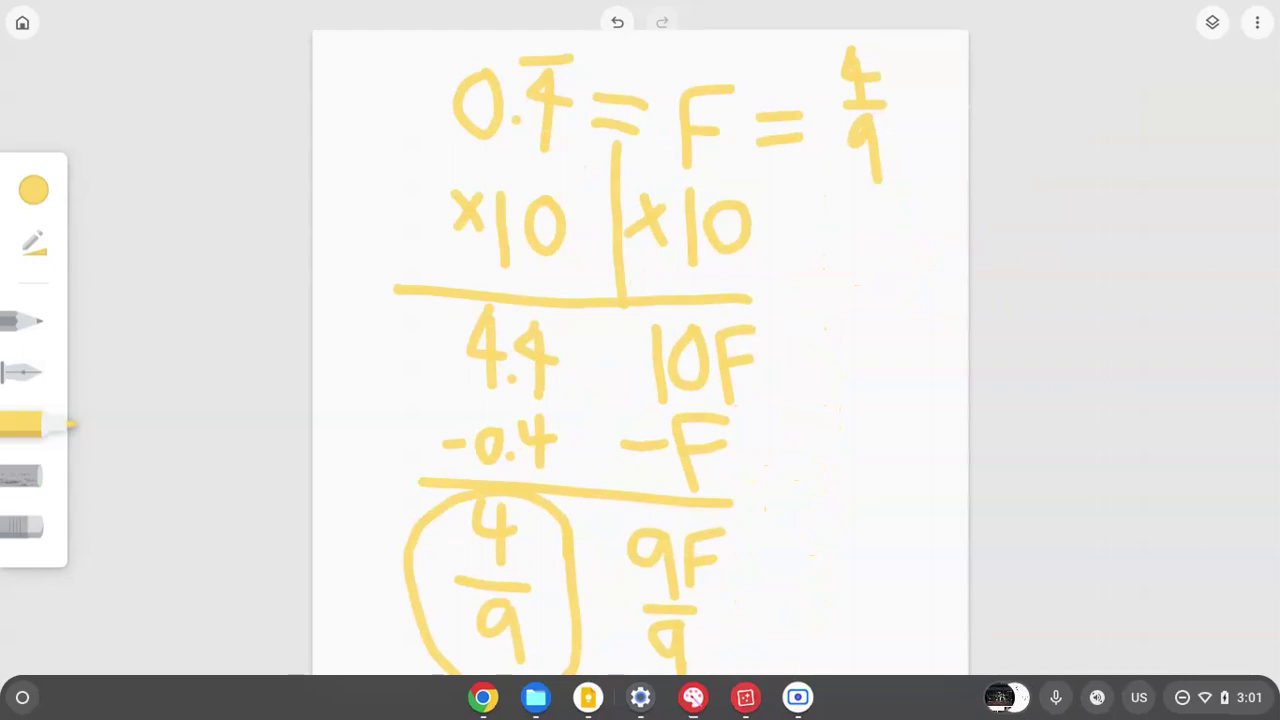
{"action": "left_click", "coordinate": [1000, 697]}
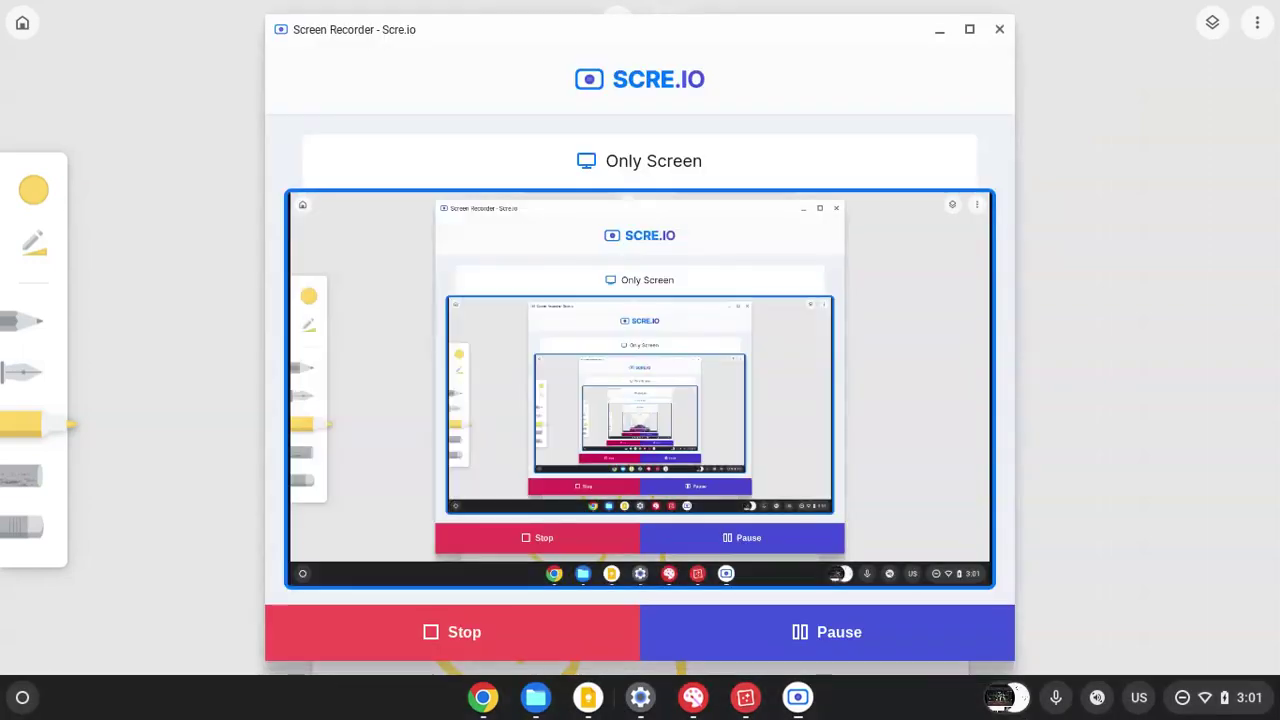